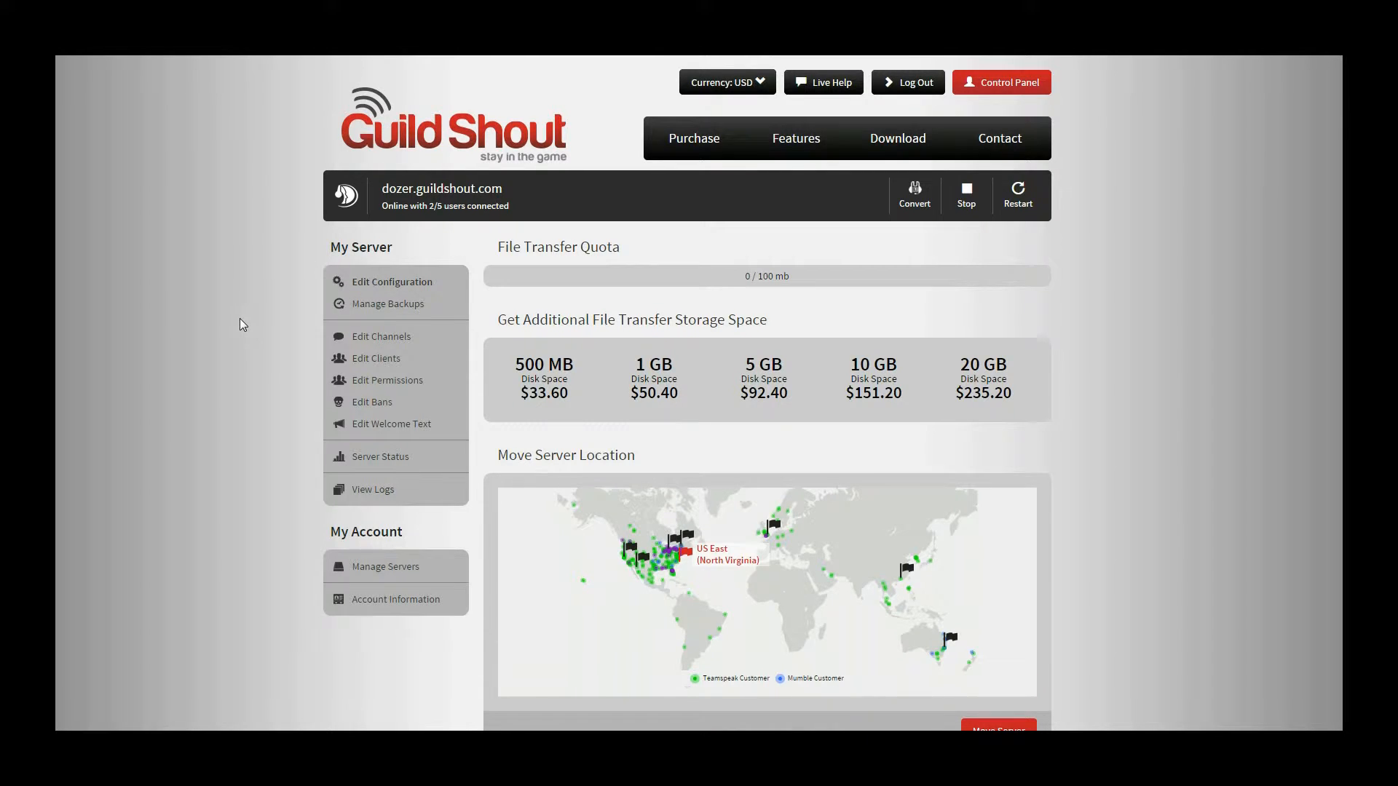
# - Scroll down the server configuration page toward the General Settings section
pyautogui.scroll(-9, 240, 320)
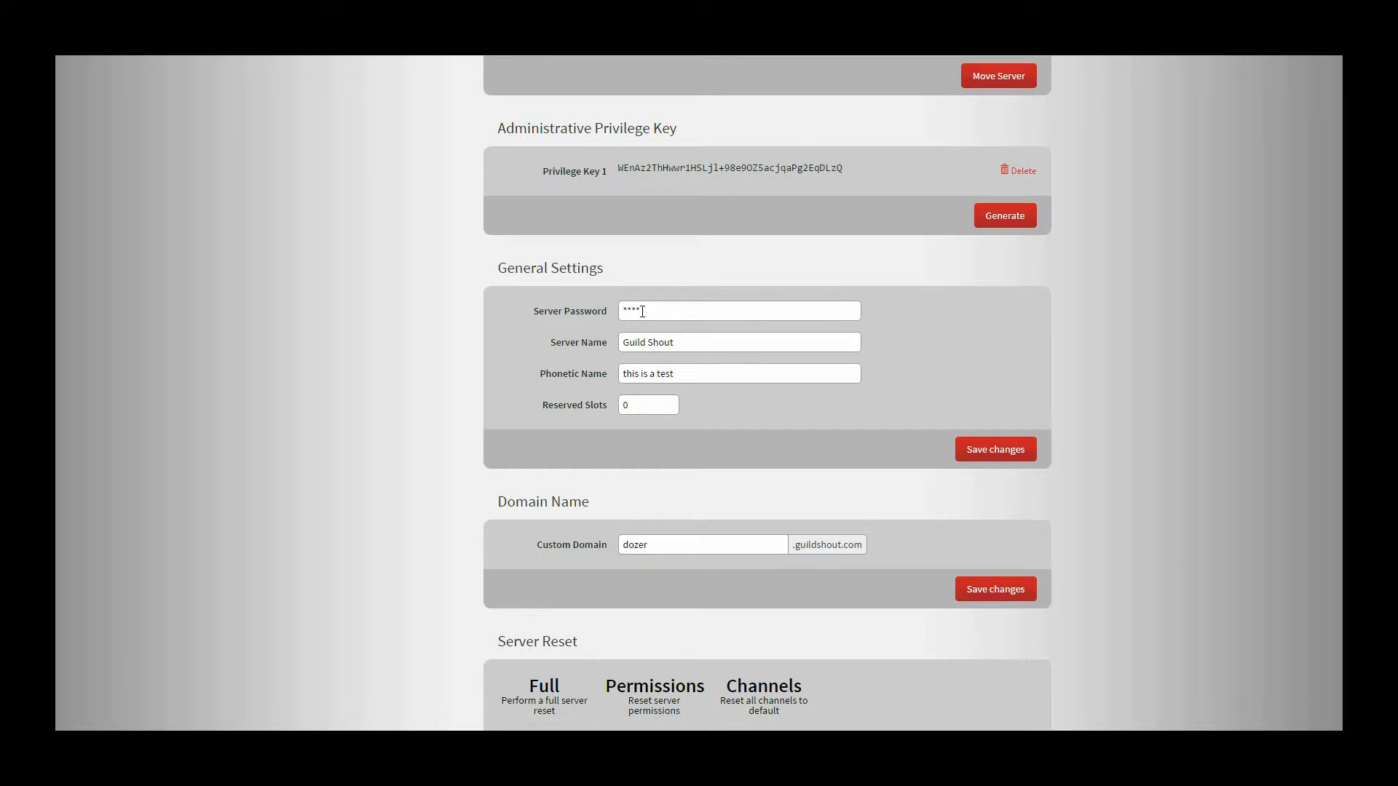
# - Disconnect TeamSpeak from the Guild Shout server and open the prefilled connection form for dozer.guildshout.com
pyautogui.hotkey('alt', 'Tab')
pyautogui.click(480, 197)
pyautogui.click(505, 237)
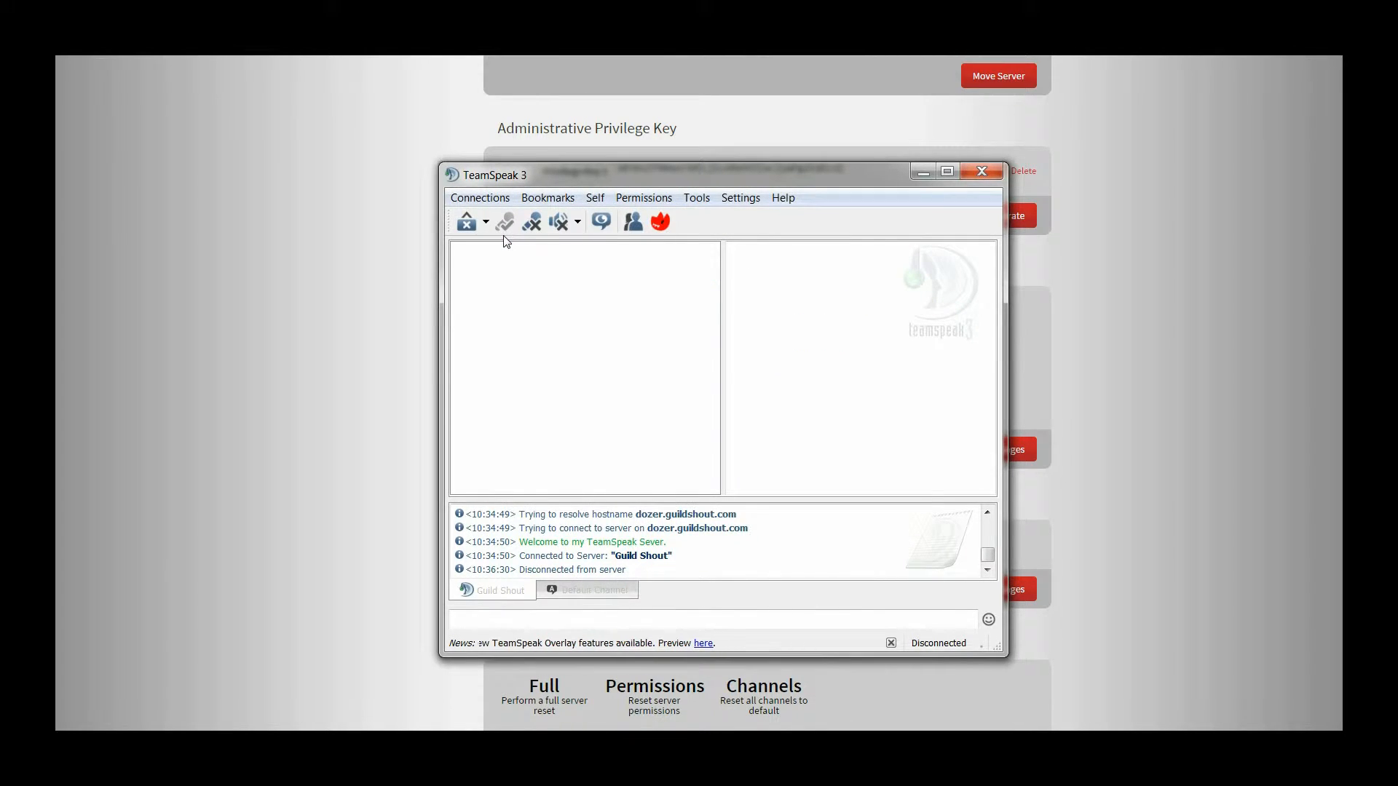
pyautogui.click(480, 198)
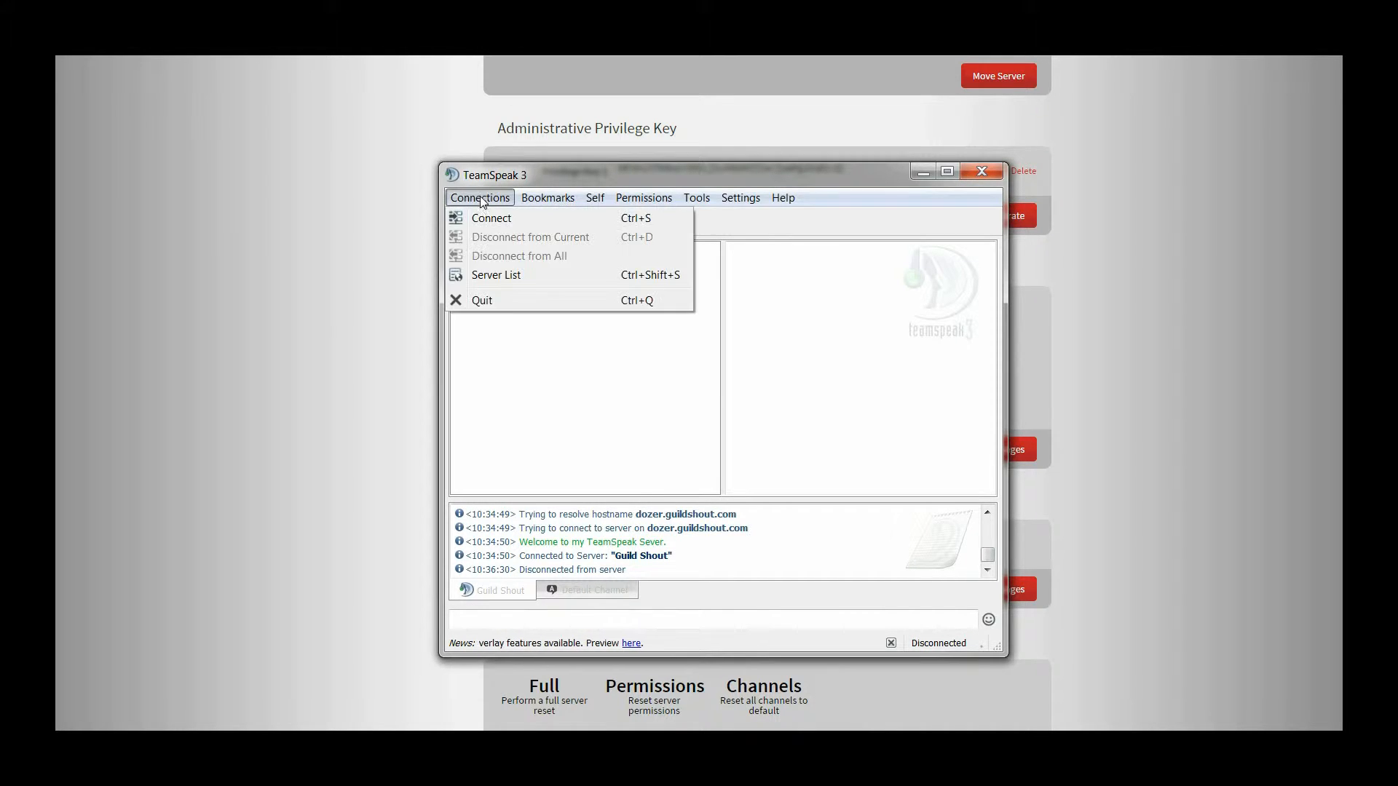
pyautogui.click(485, 220)
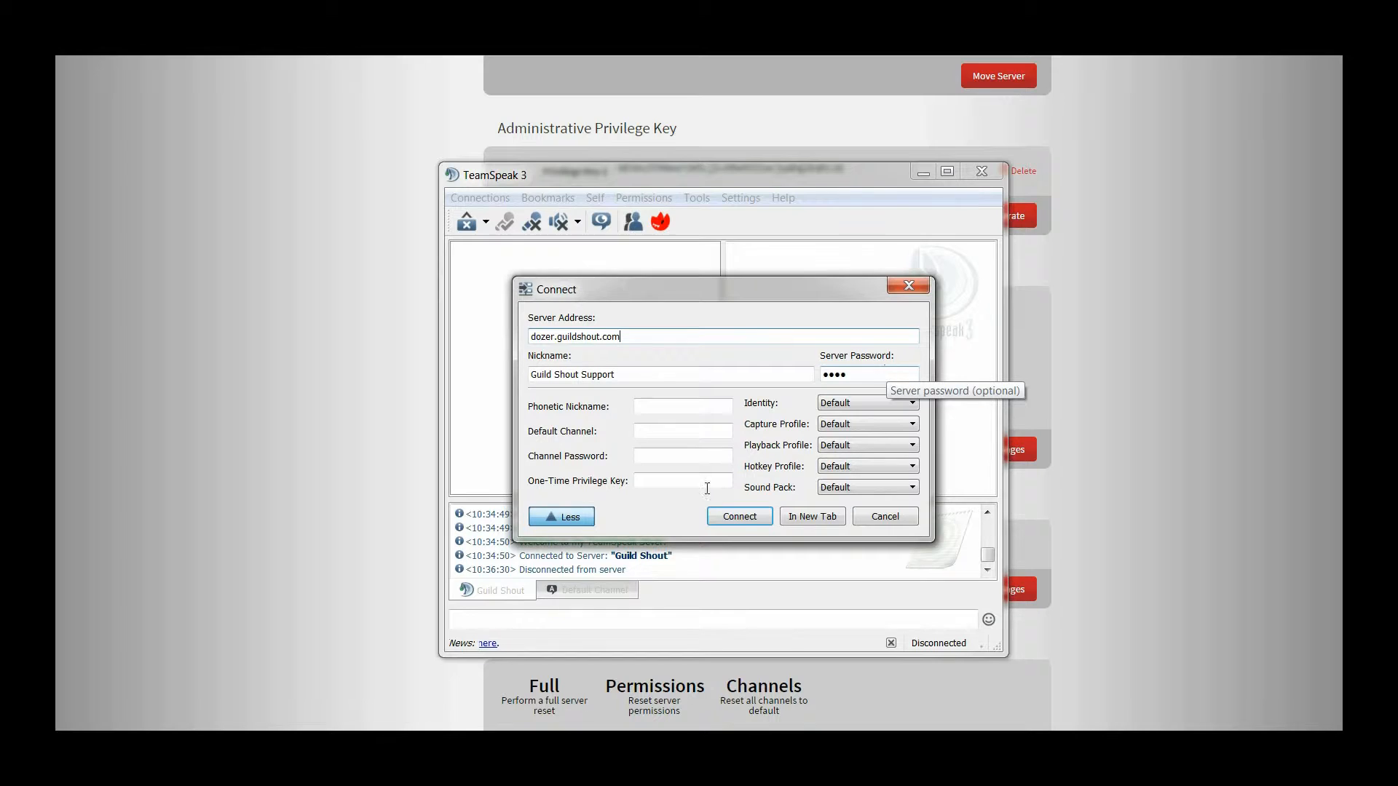
pyautogui.click(1194, 605)
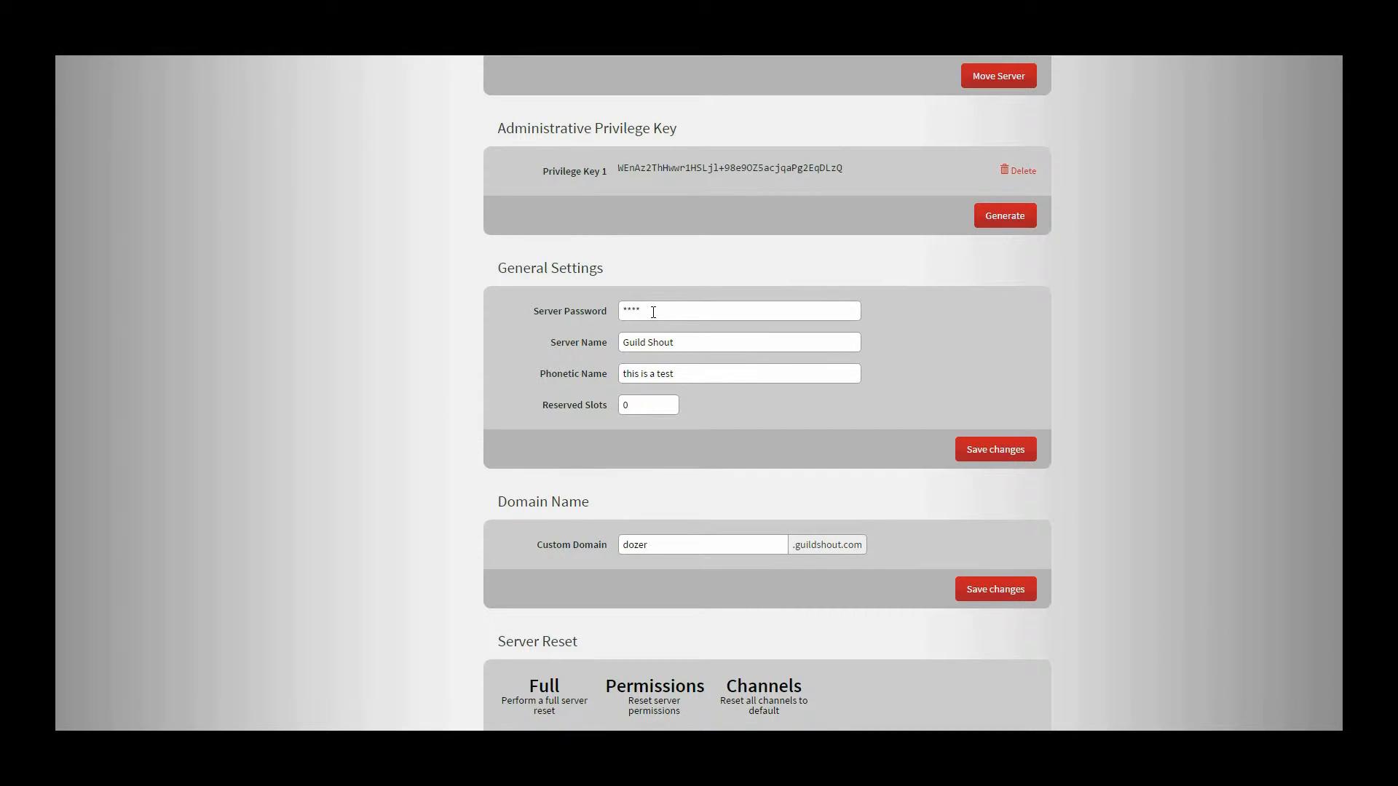
pyautogui.moveTo(653, 311); pyautogui.dragTo(596, 295)
pyautogui.click(647, 313)
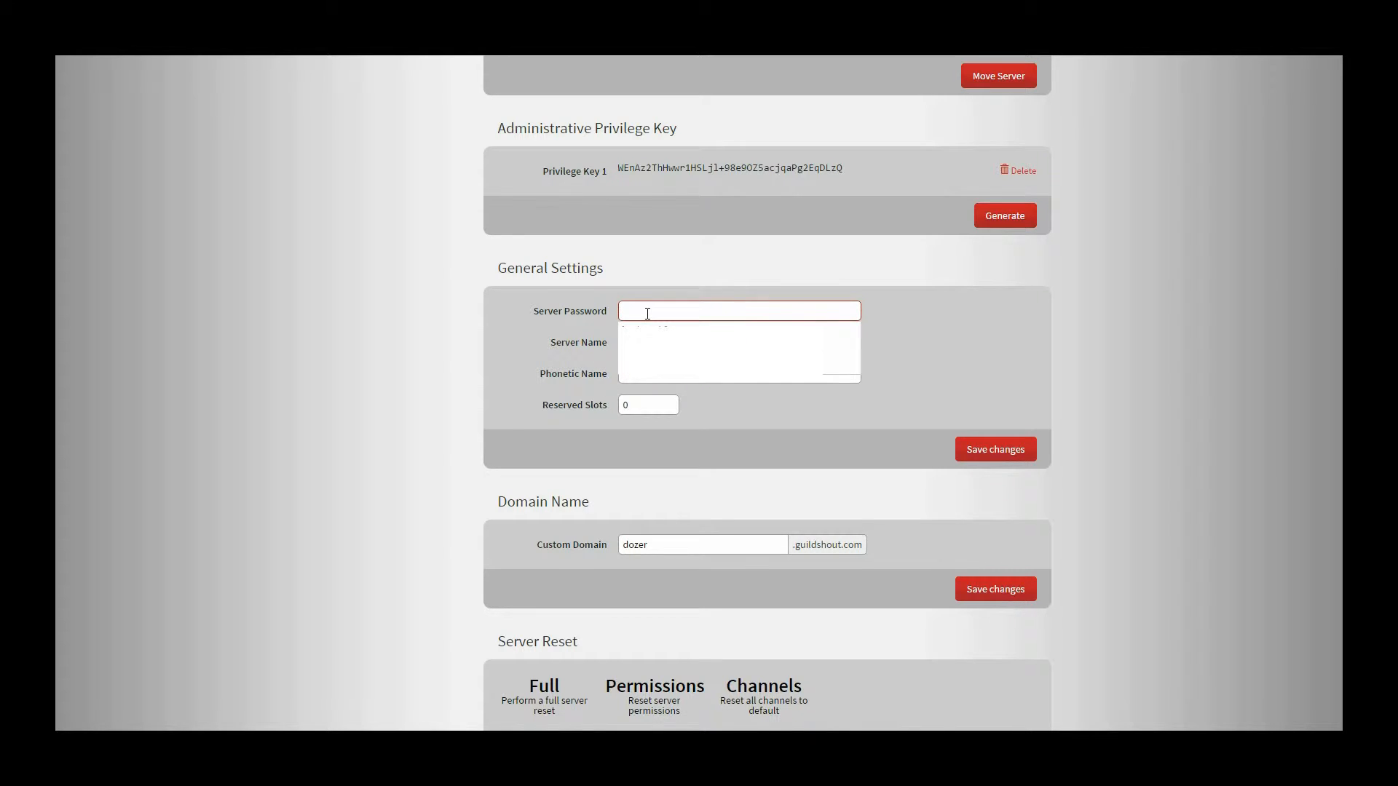
pyautogui.write('test')
pyautogui.click(658, 332)
# - Rename the server to 'Guild Shout test' and save the General Settings
pyautogui.click(679, 343)
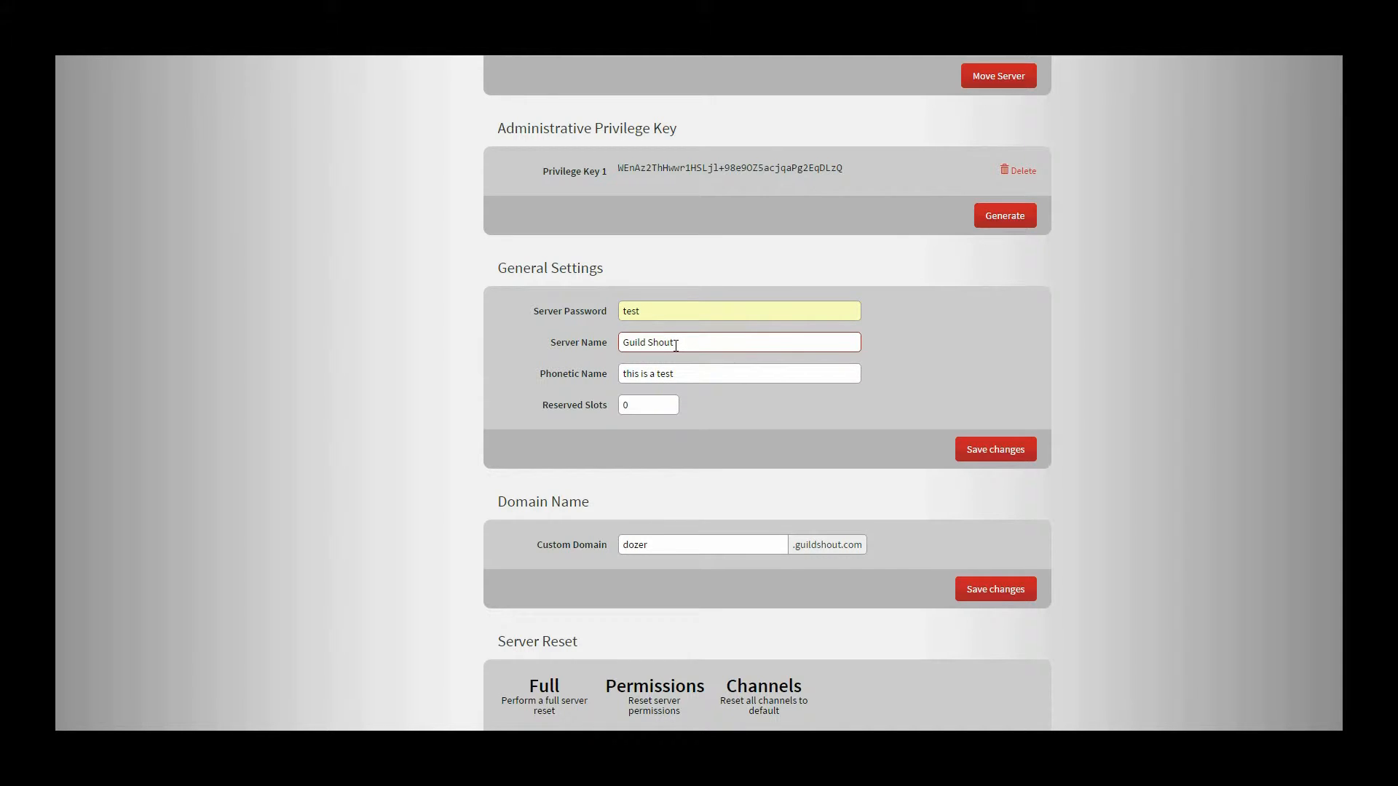
pyautogui.click(675, 343)
pyautogui.write('test')
pyautogui.click(980, 461)
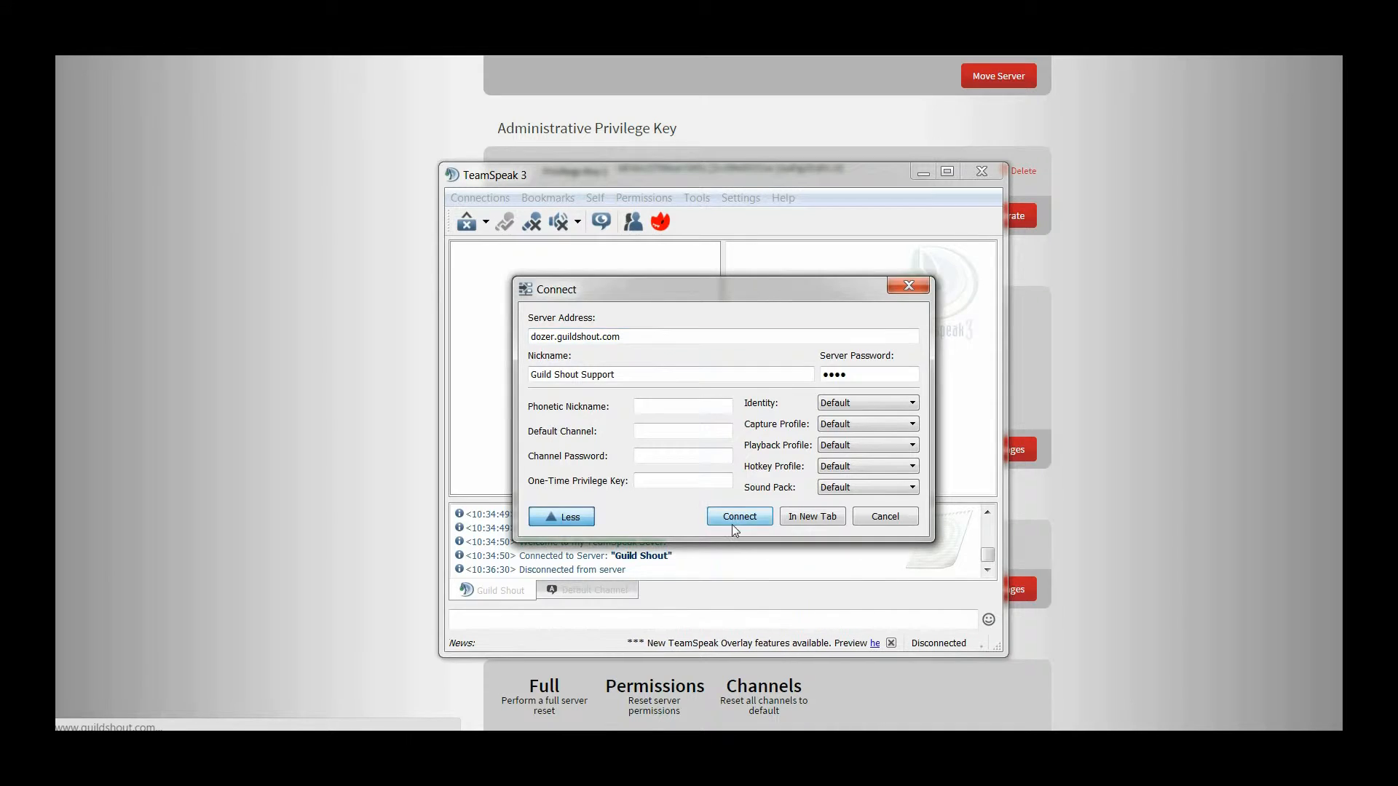
# - Reconnect to the server and view Guild Shout test's details, showing 1 / 5 clients
pyautogui.click(731, 515)
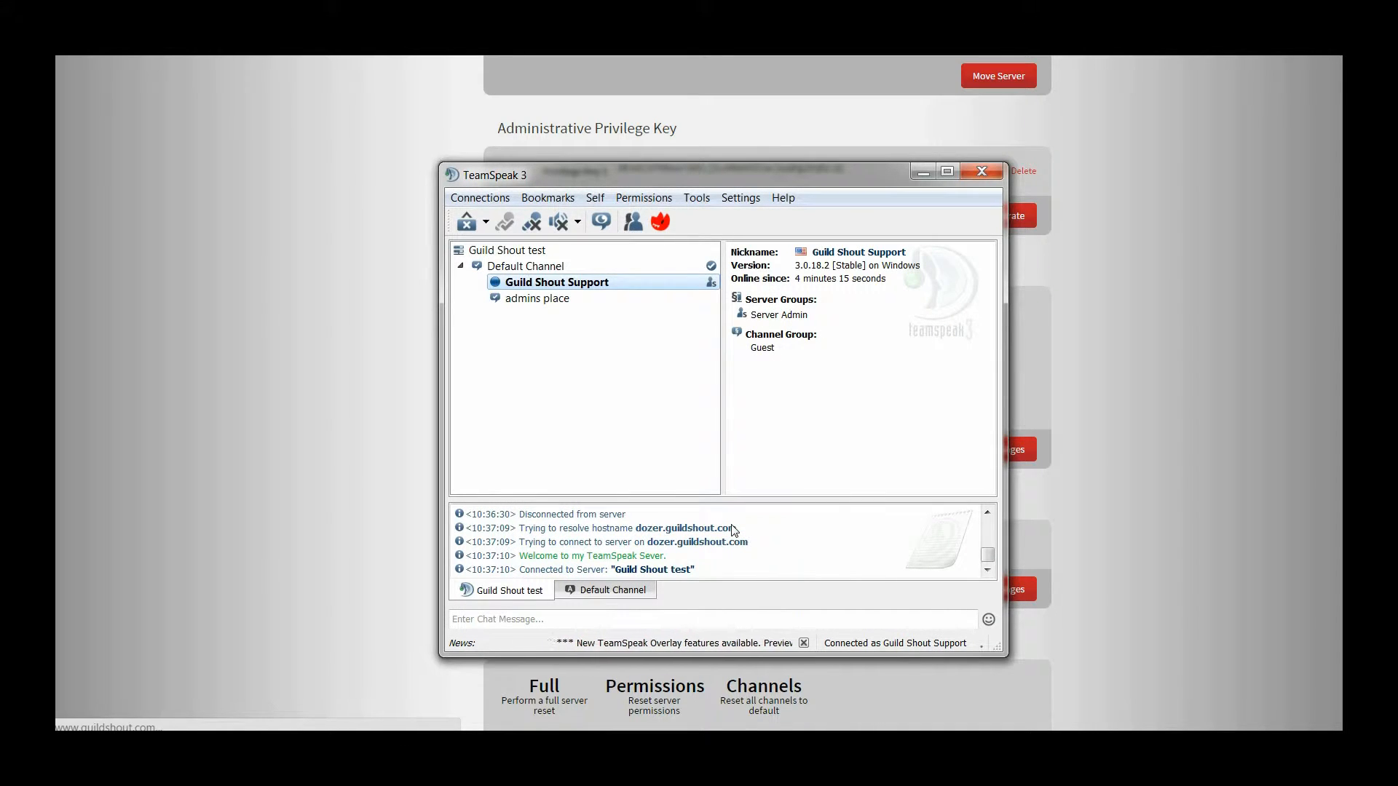
pyautogui.click(524, 251)
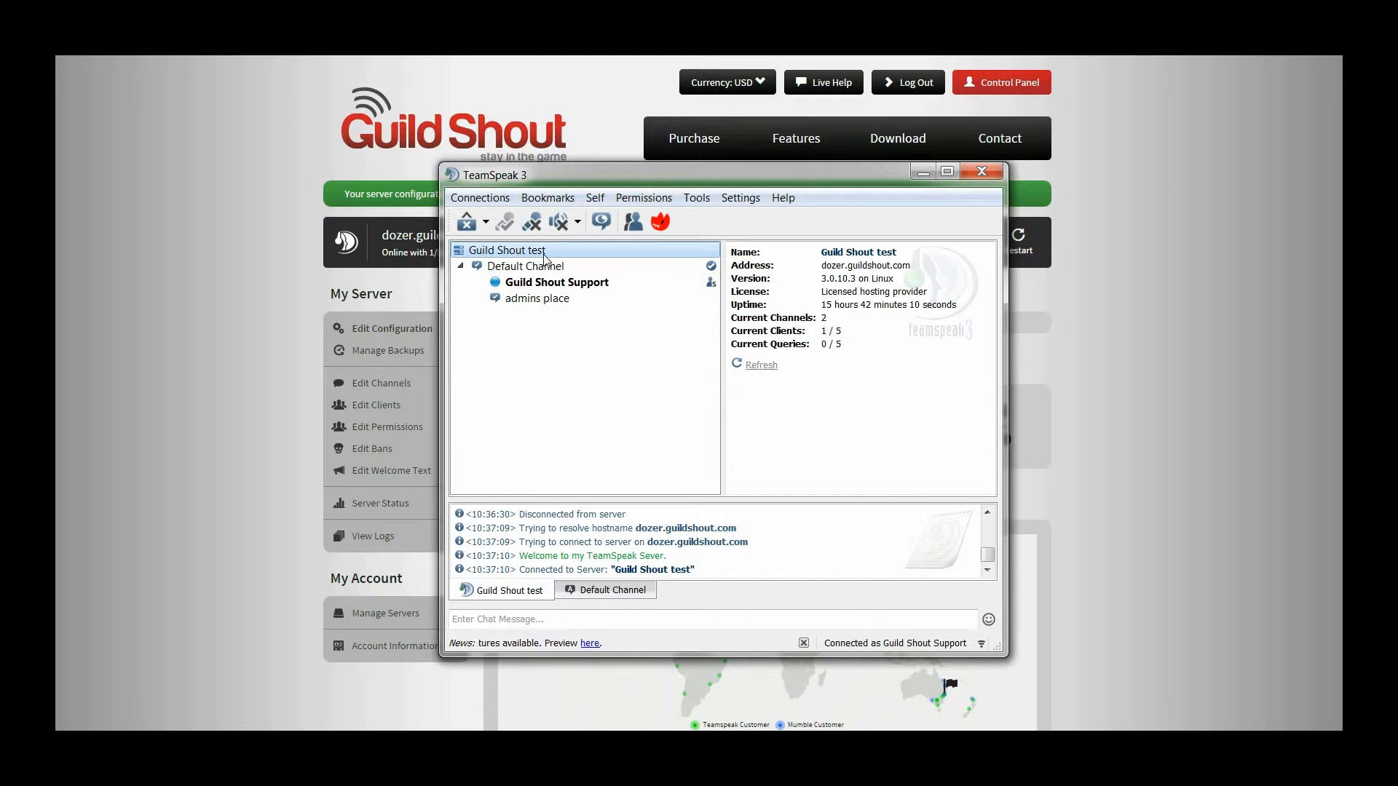
pyautogui.click(255, 500)
# - Scroll to the Phonetic Name field in the control panel and start editing it
pyautogui.scroll(-8, 734, 501)
pyautogui.scroll(-1, 738, 498)
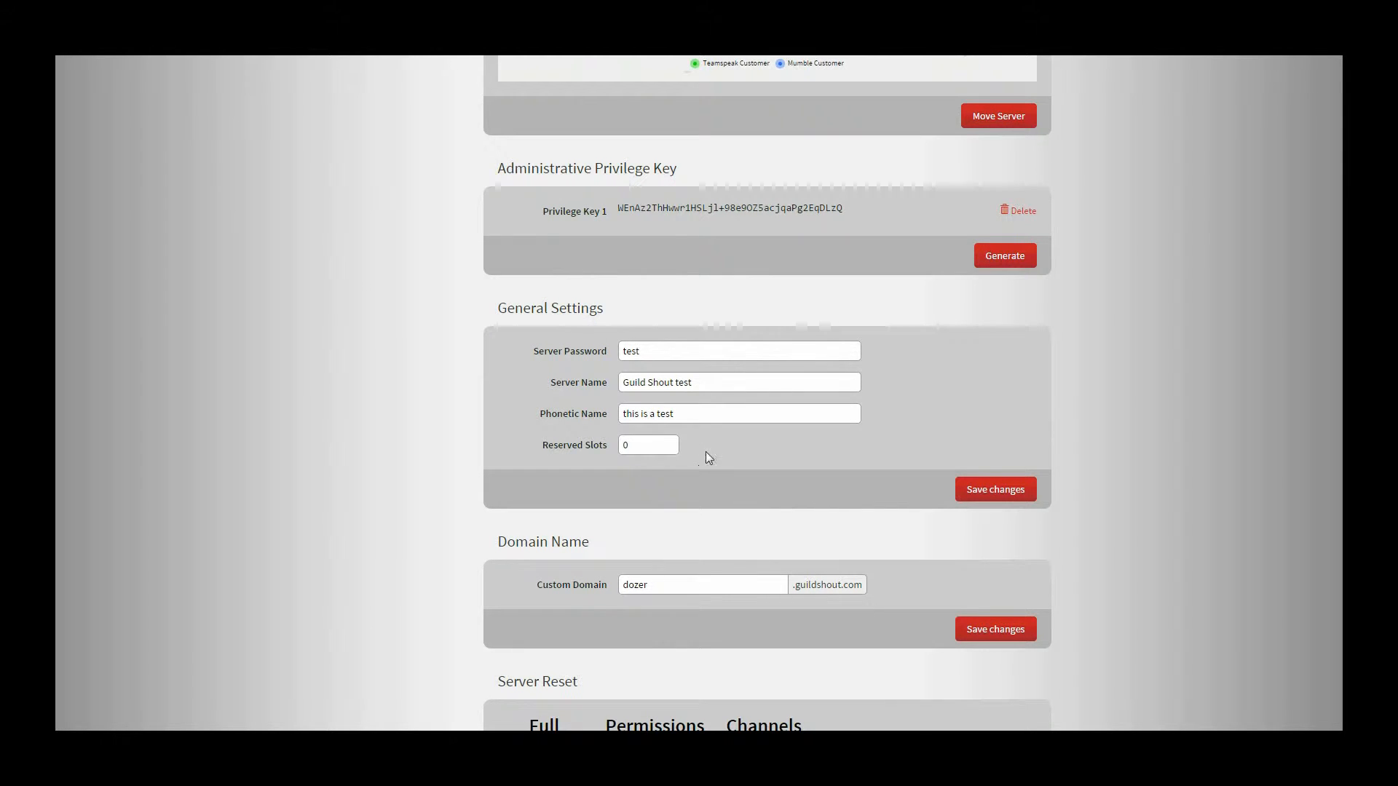
pyautogui.click(692, 416)
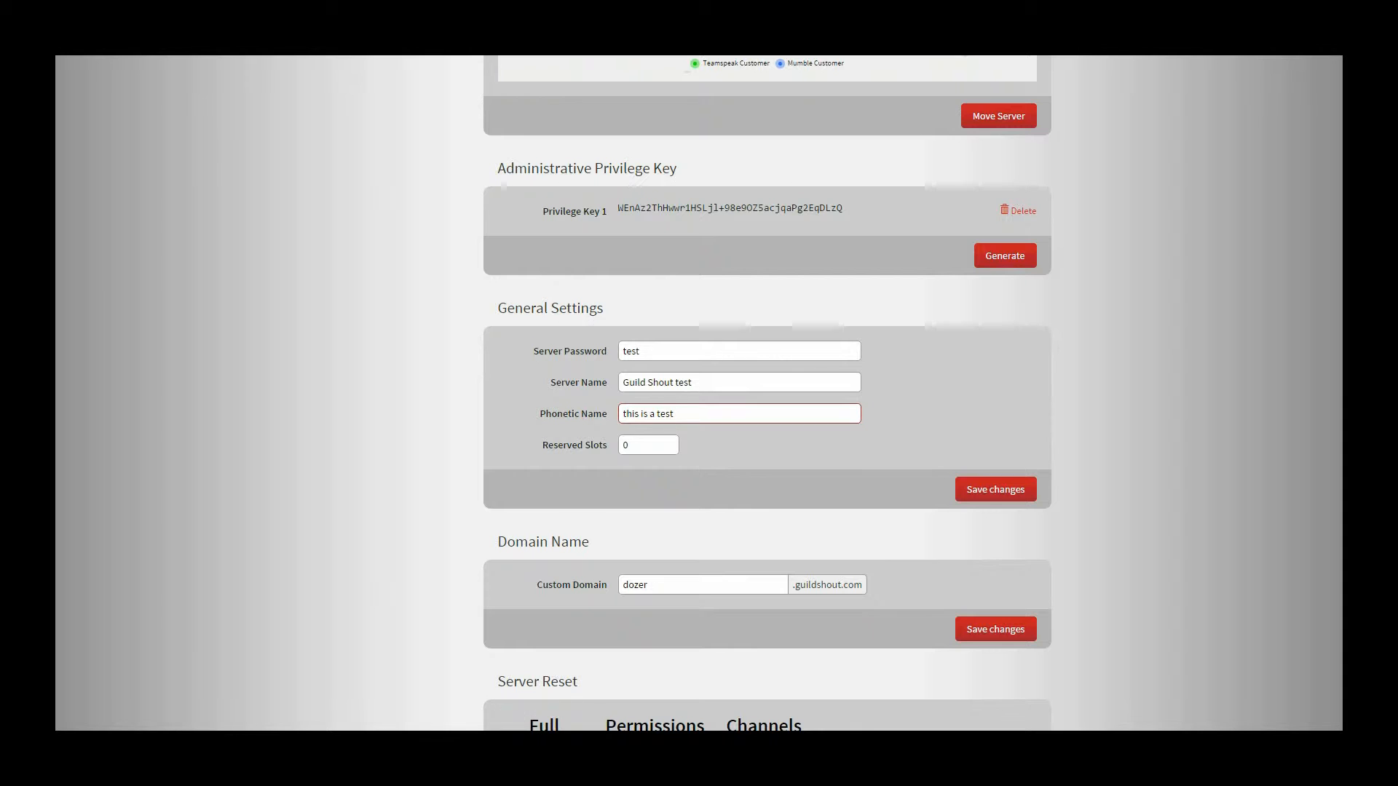
pyautogui.click(530, 764)
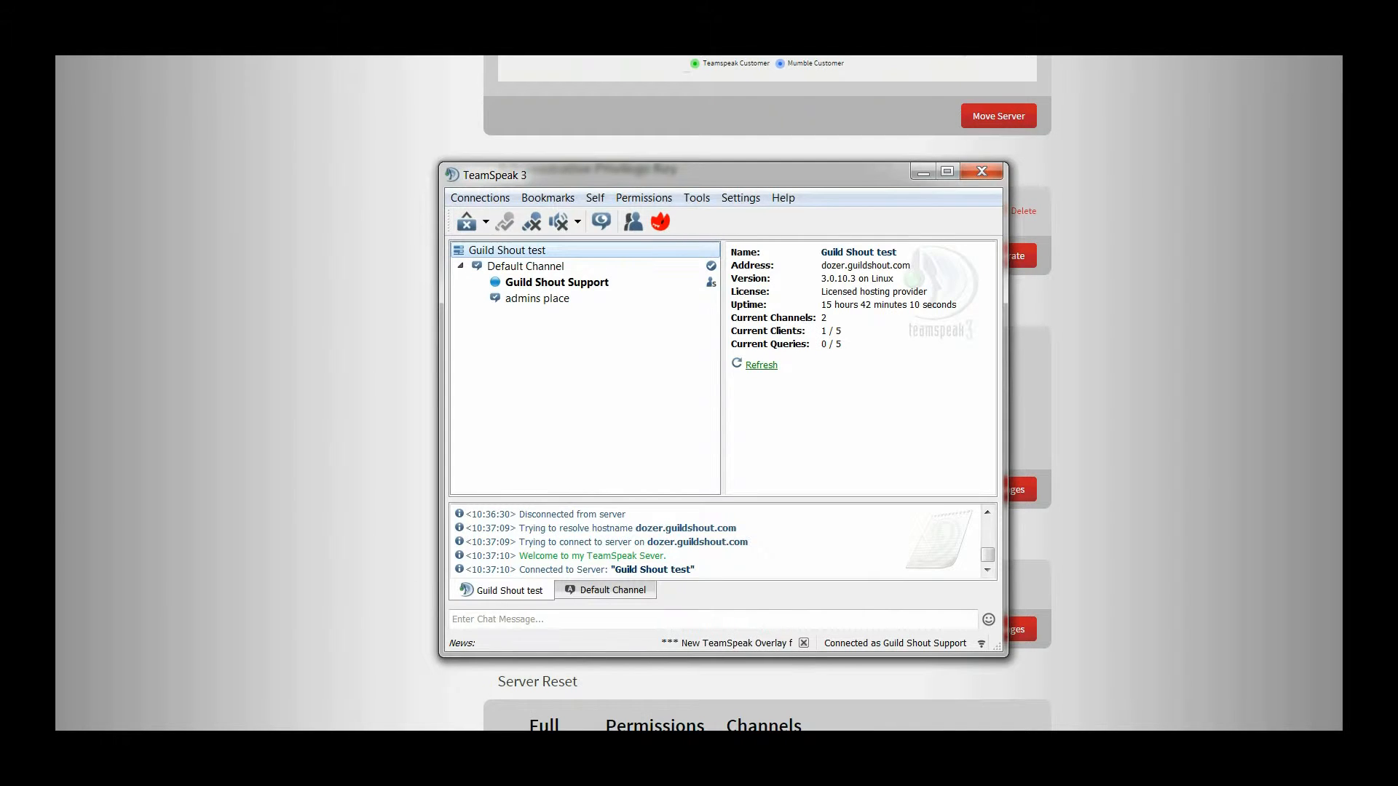
# - Switch notifications to the Default Text To Speech sound pack, then disconnect from the server
pyautogui.click(742, 200)
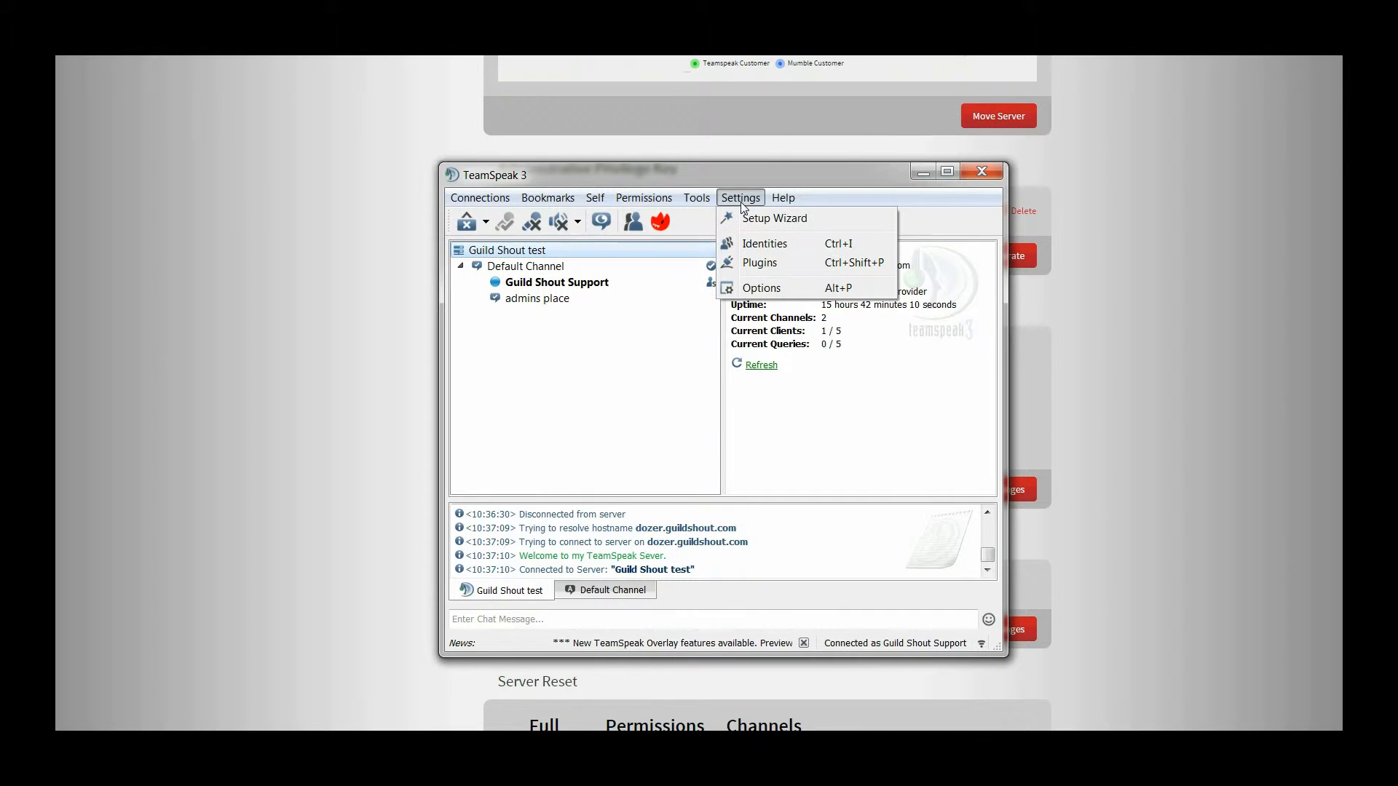
pyautogui.click(763, 288)
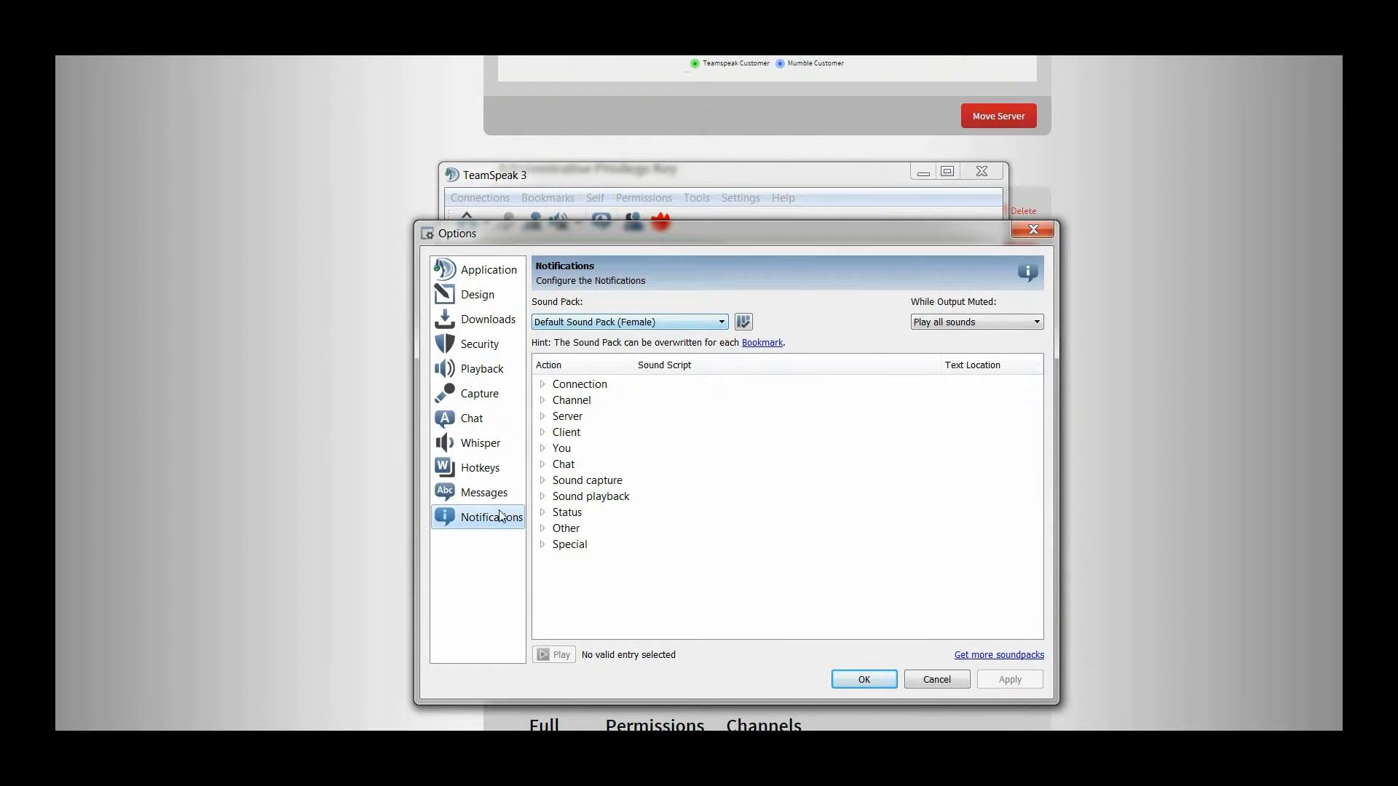
pyautogui.click(633, 323)
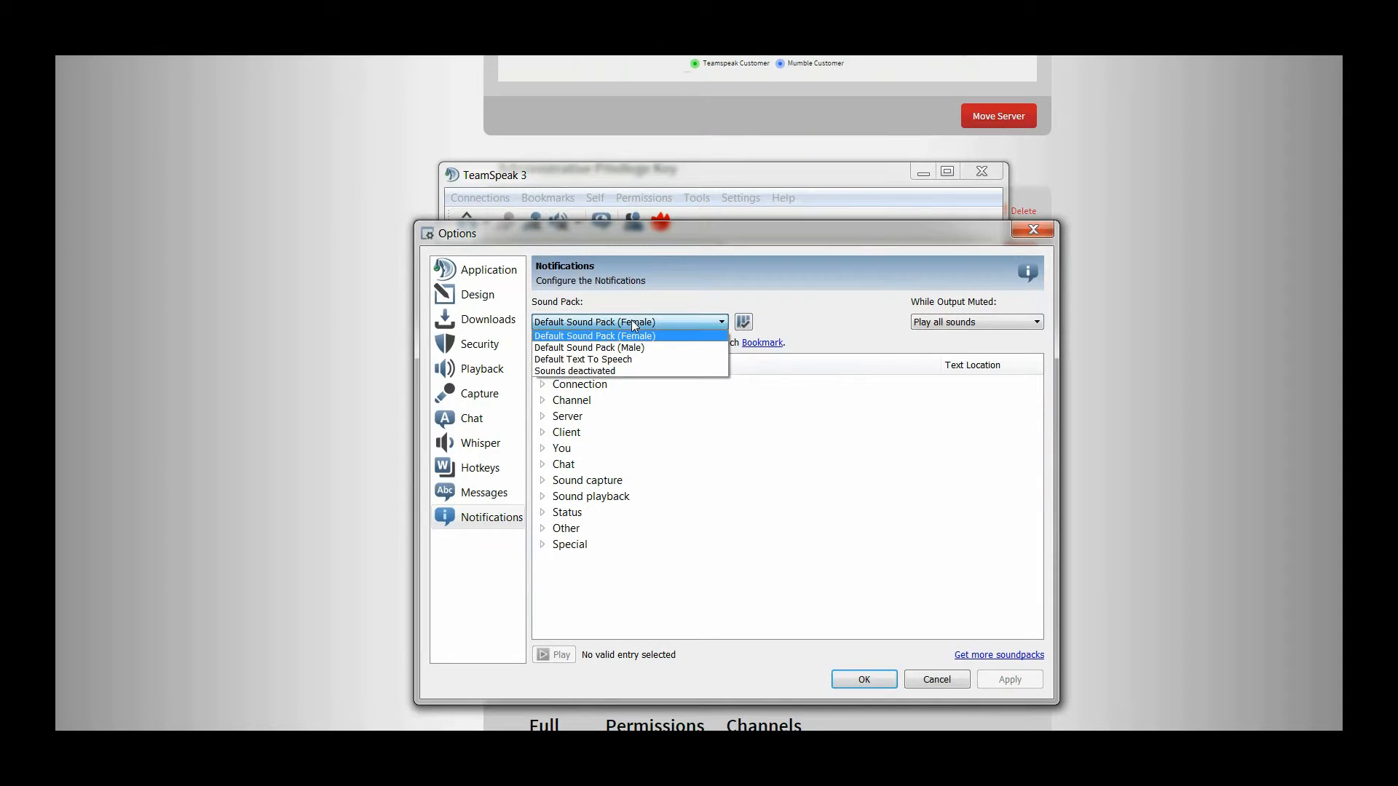
pyautogui.click(589, 361)
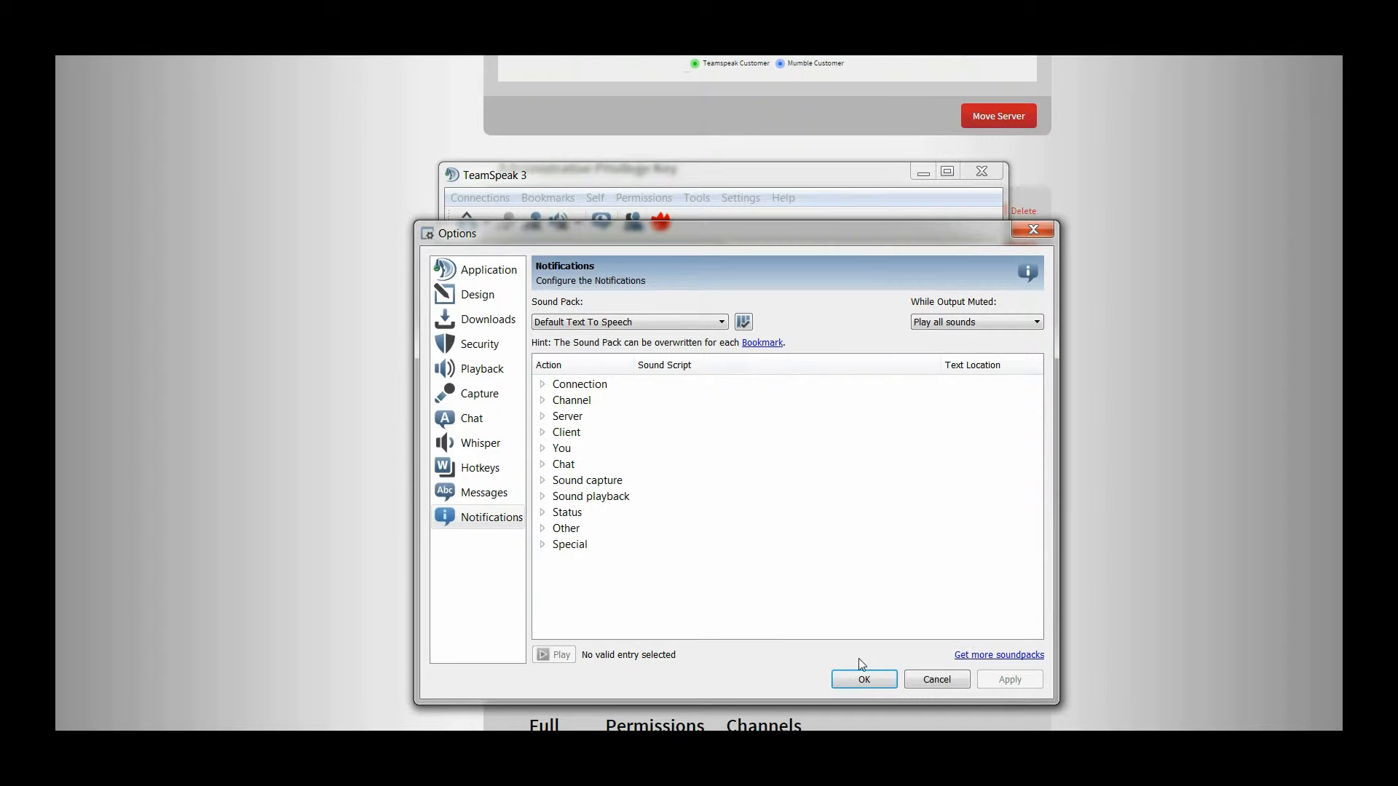
pyautogui.click(861, 680)
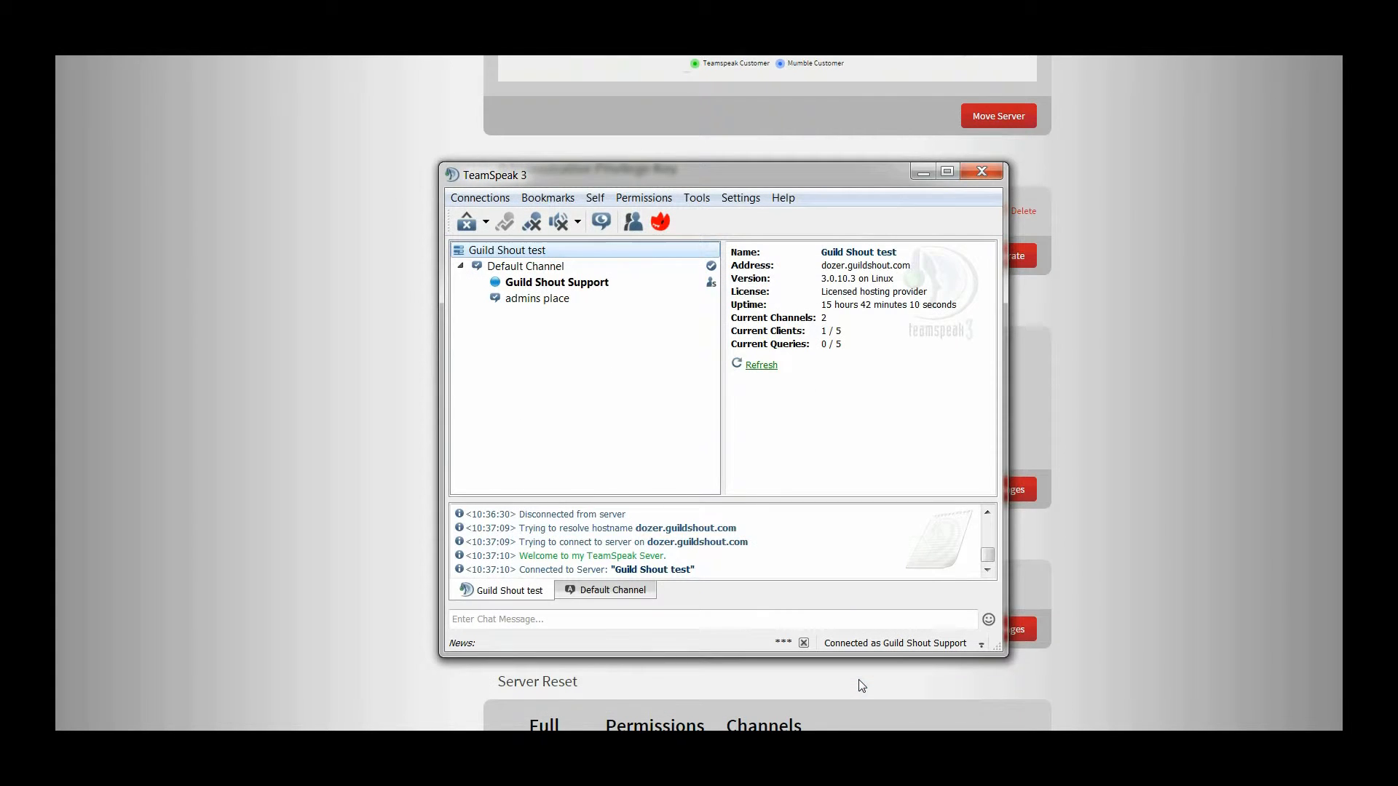
pyautogui.click(482, 198)
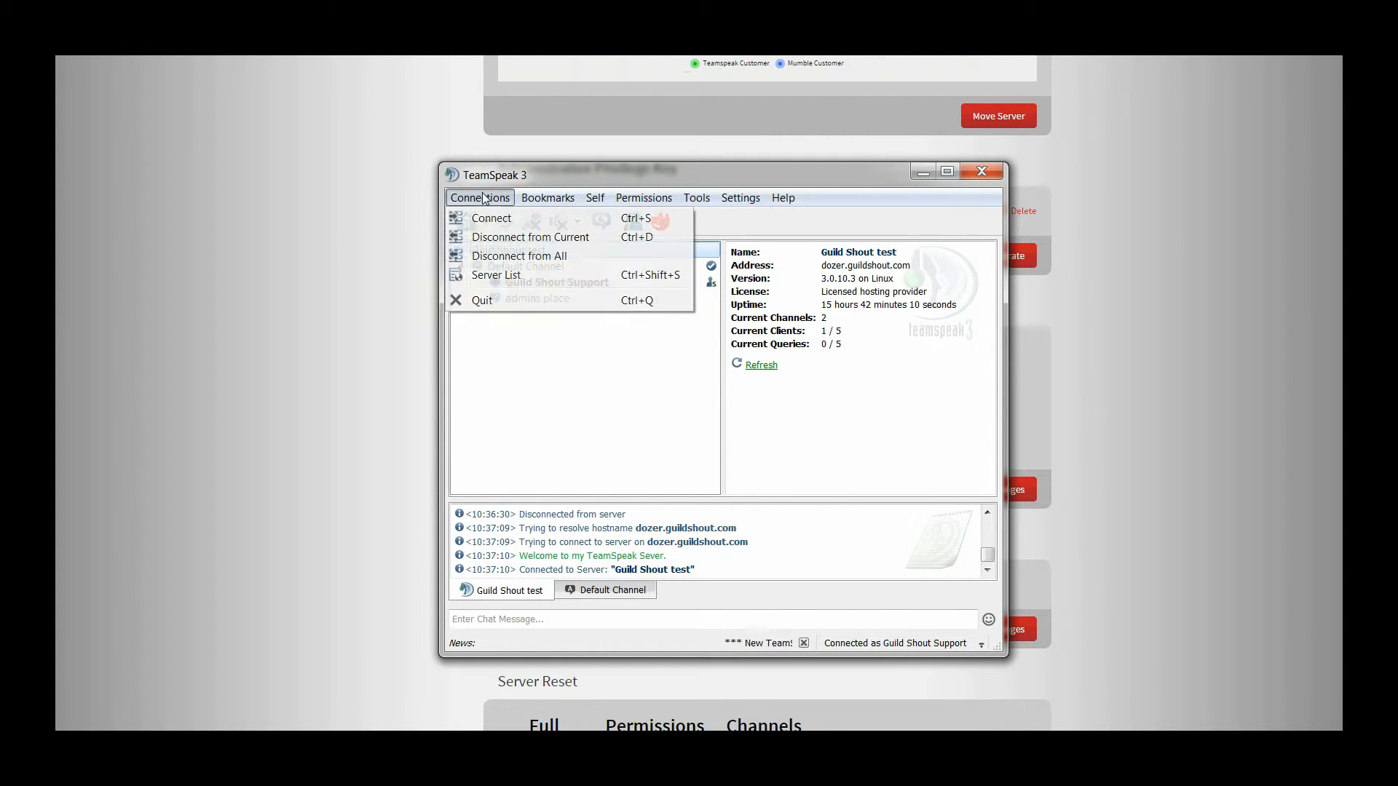
pyautogui.click(503, 237)
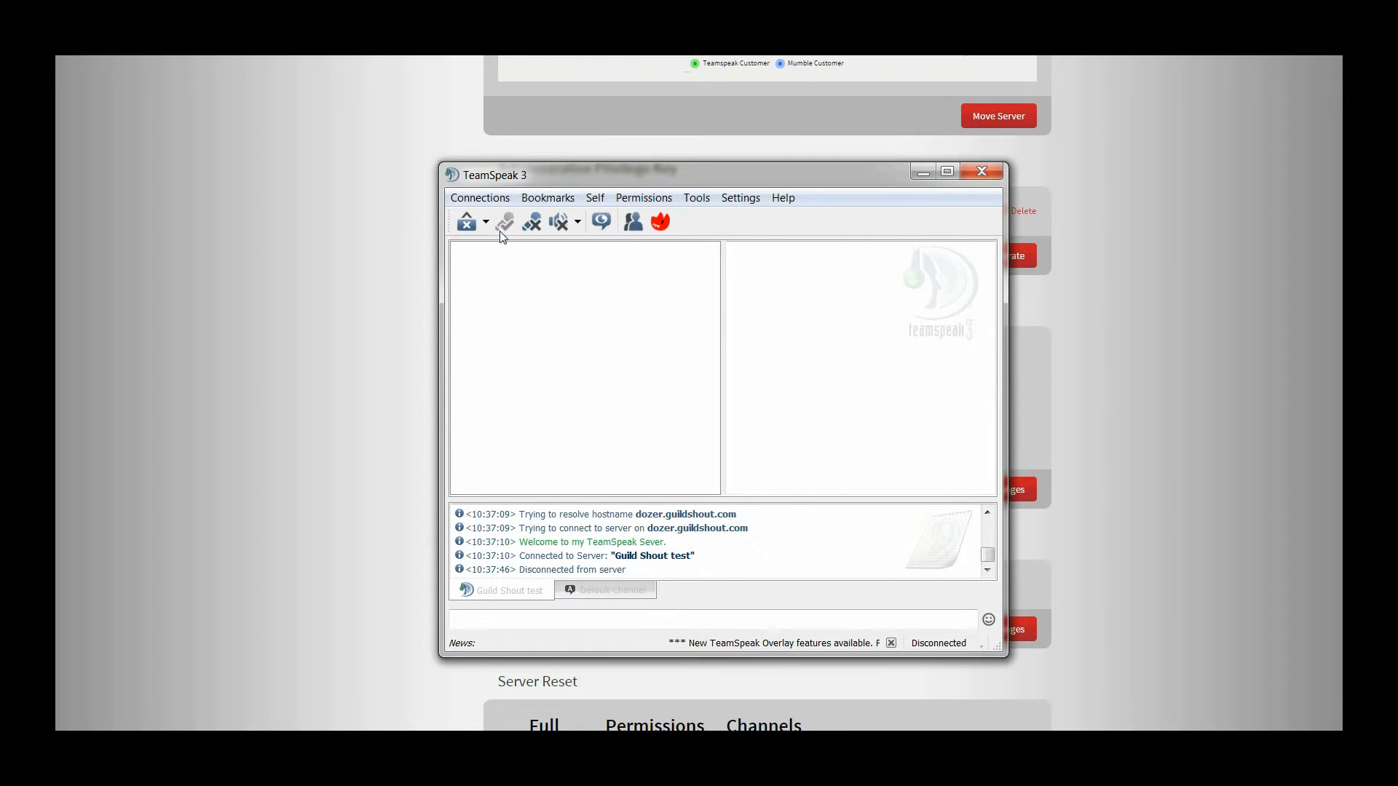
# - Replace the phonetic name with 'This is Guild Shouts Server' and save it
pyautogui.click(291, 366)
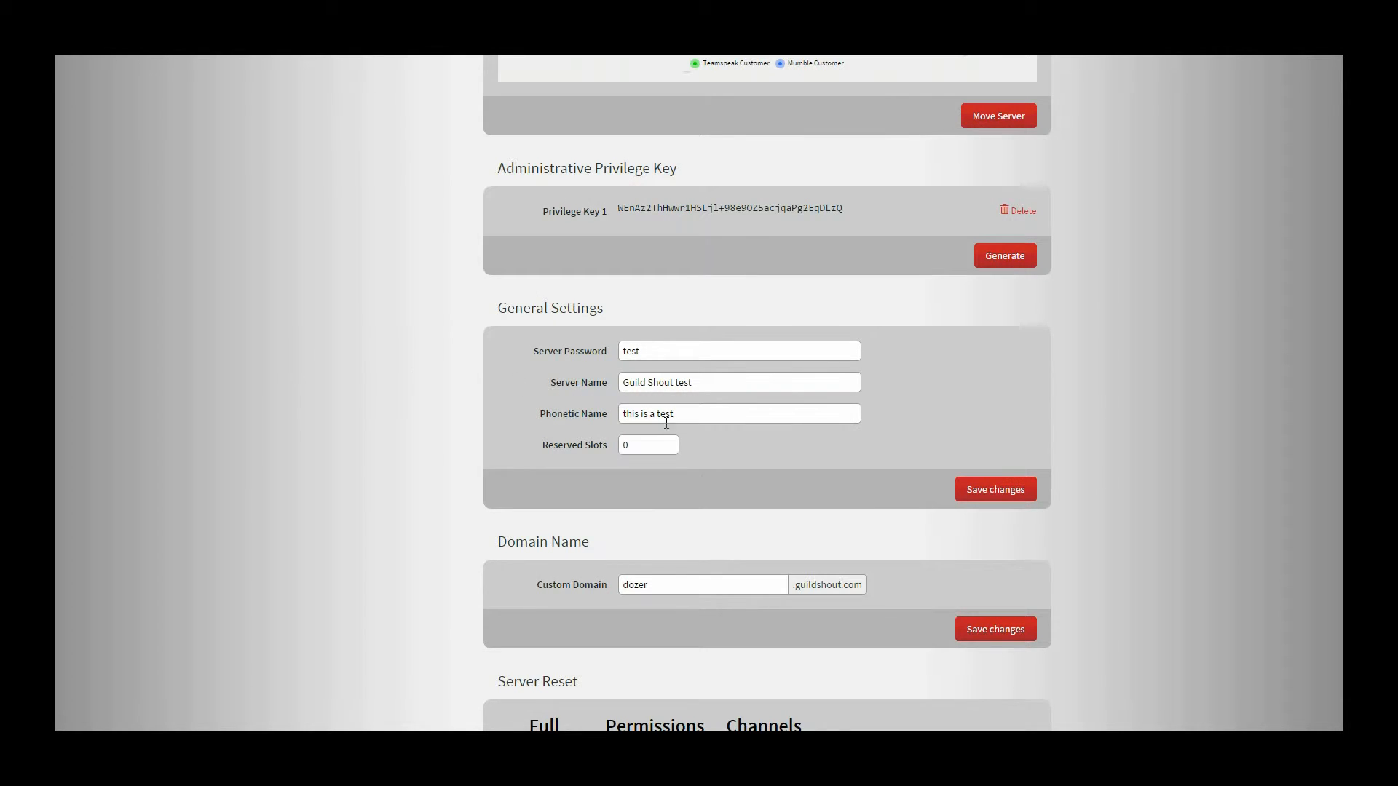
pyautogui.moveTo(692, 413); pyautogui.dragTo(616, 415)
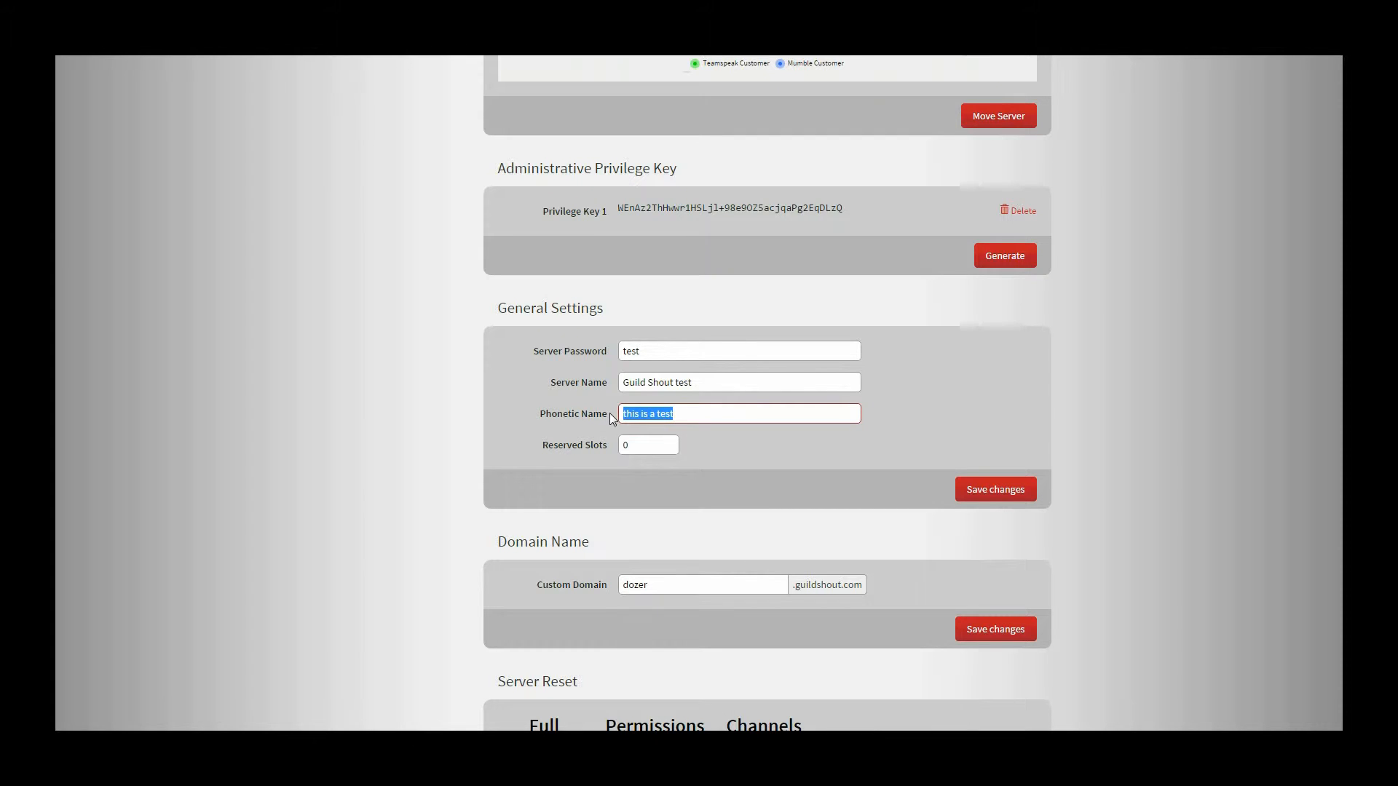
pyautogui.write('Thi')
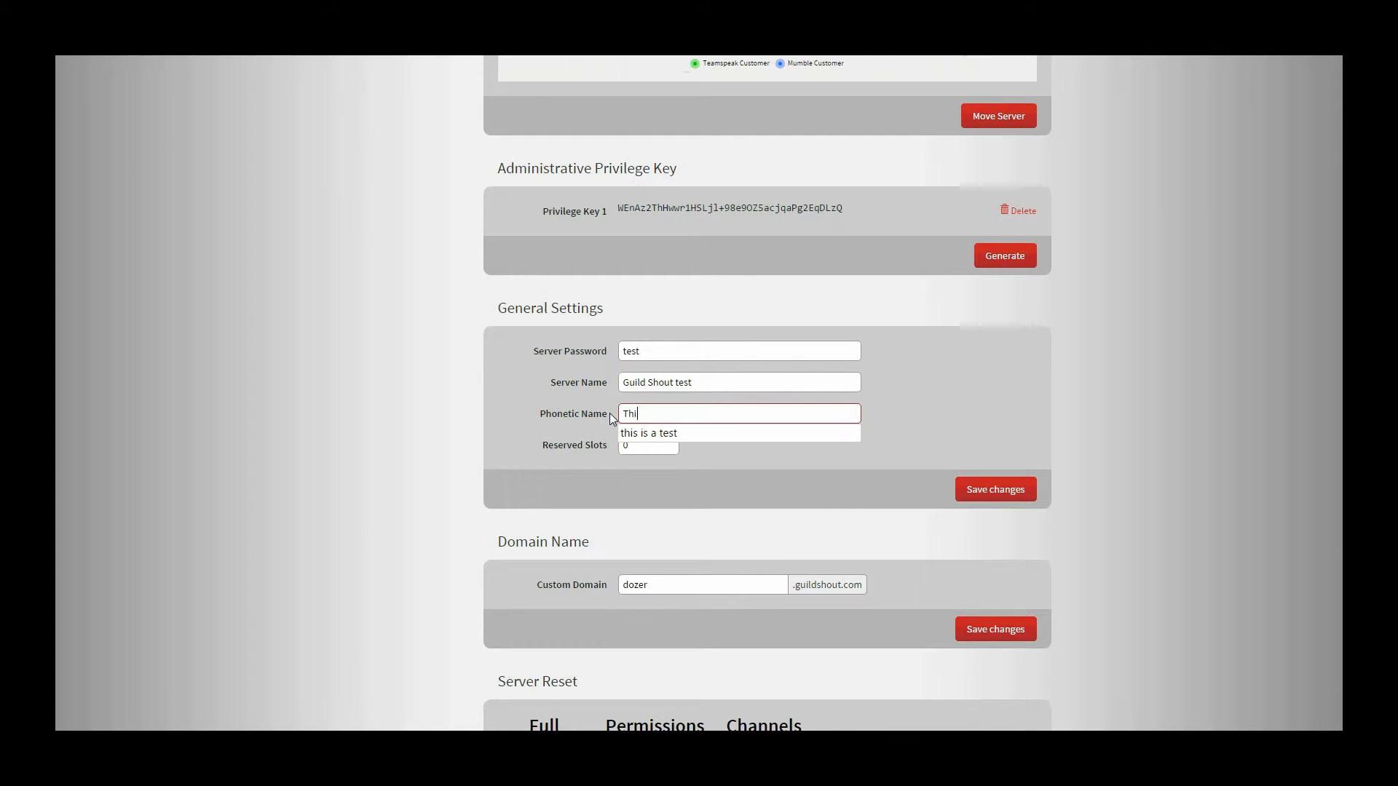
pyautogui.write('s is Guild Shouts')
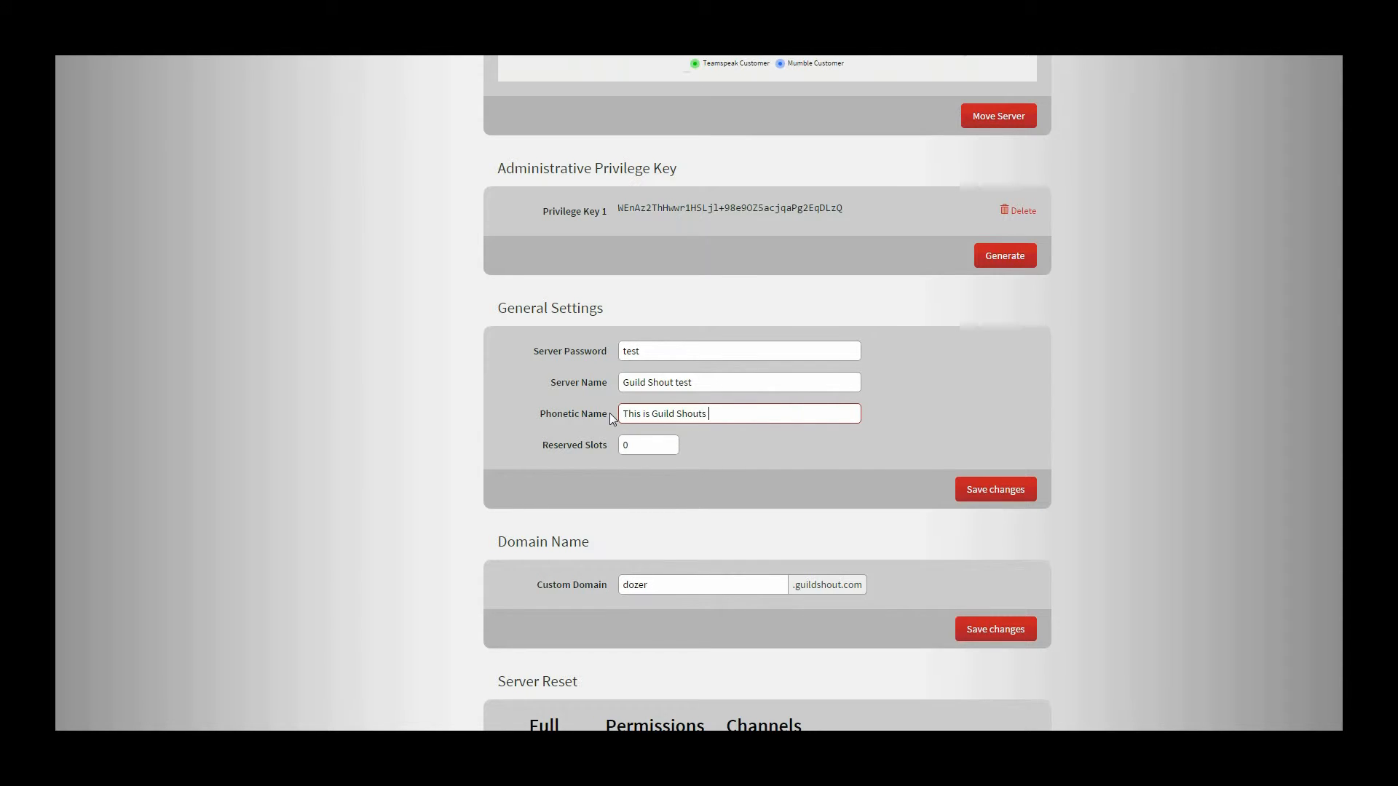
pyautogui.write(' Server')
pyautogui.click(995, 491)
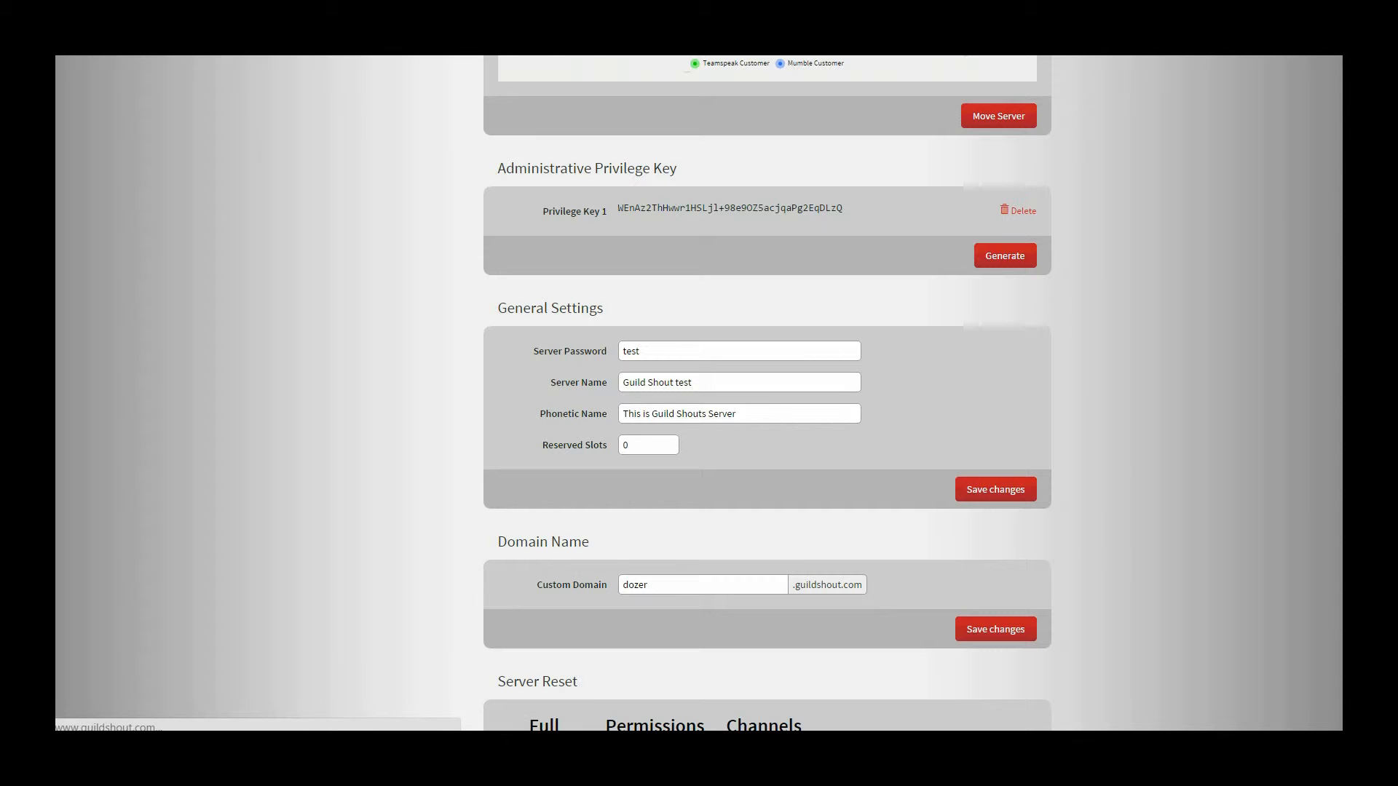
pyautogui.click(531, 770)
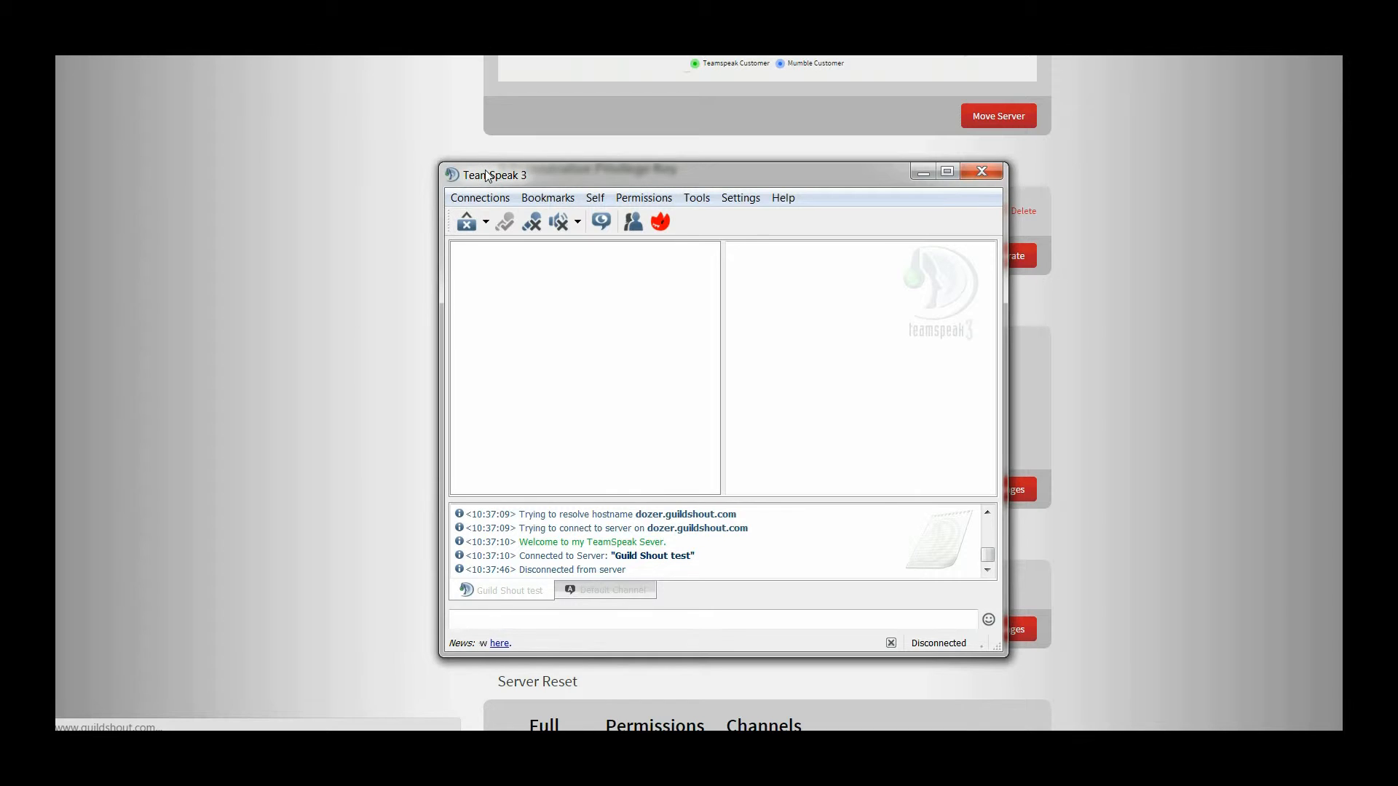
# - Reconnect TeamSpeak to the Guild Shout test server using the prefilled connection details
pyautogui.click(486, 198)
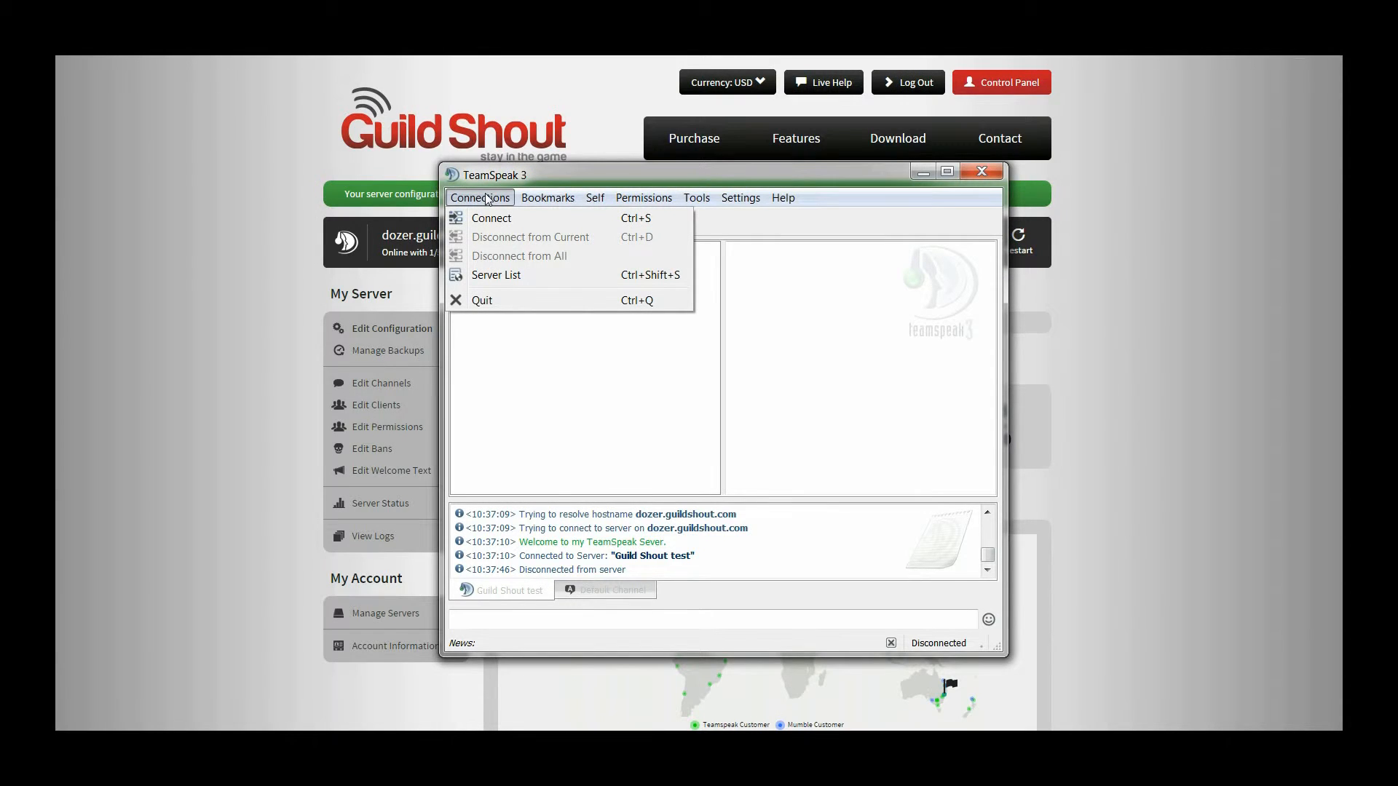
pyautogui.click(487, 220)
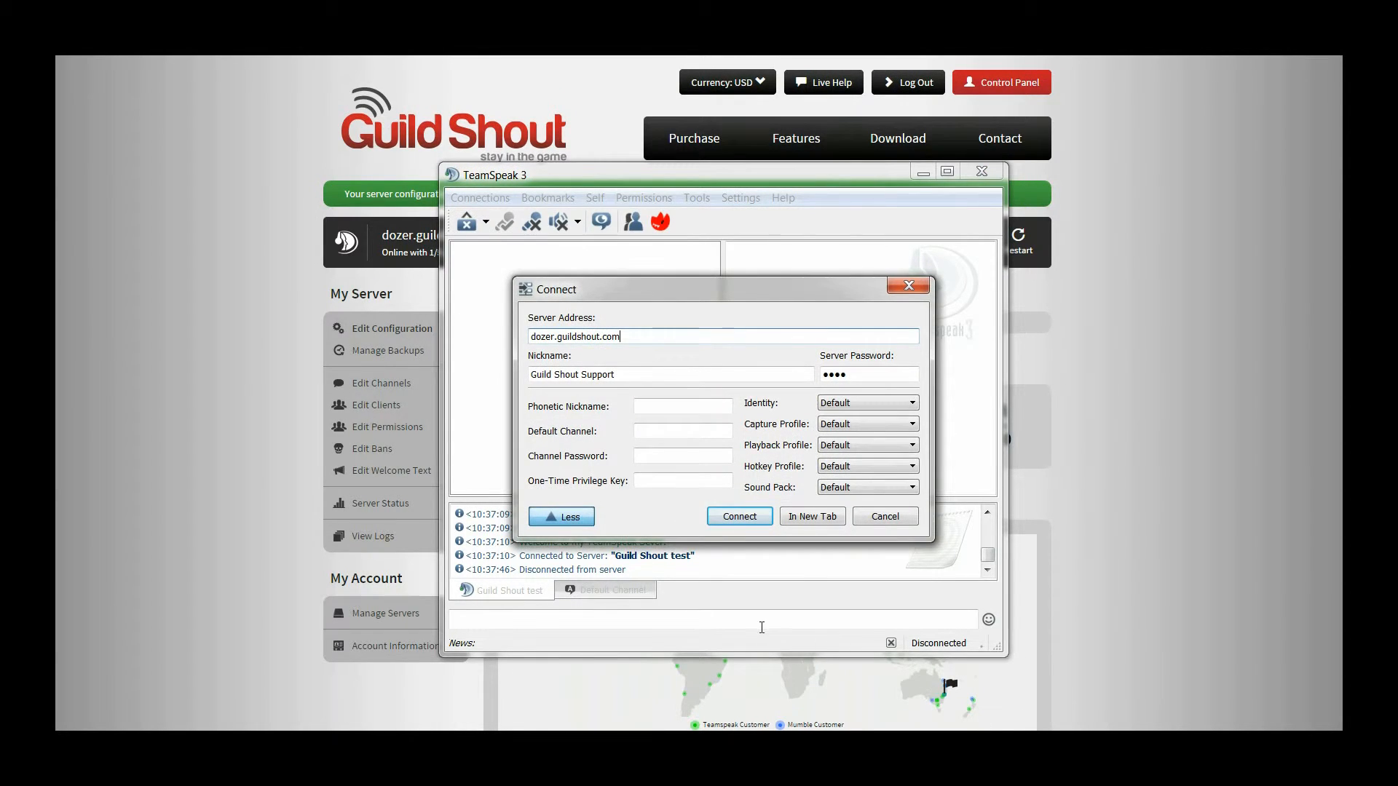
pyautogui.click(744, 518)
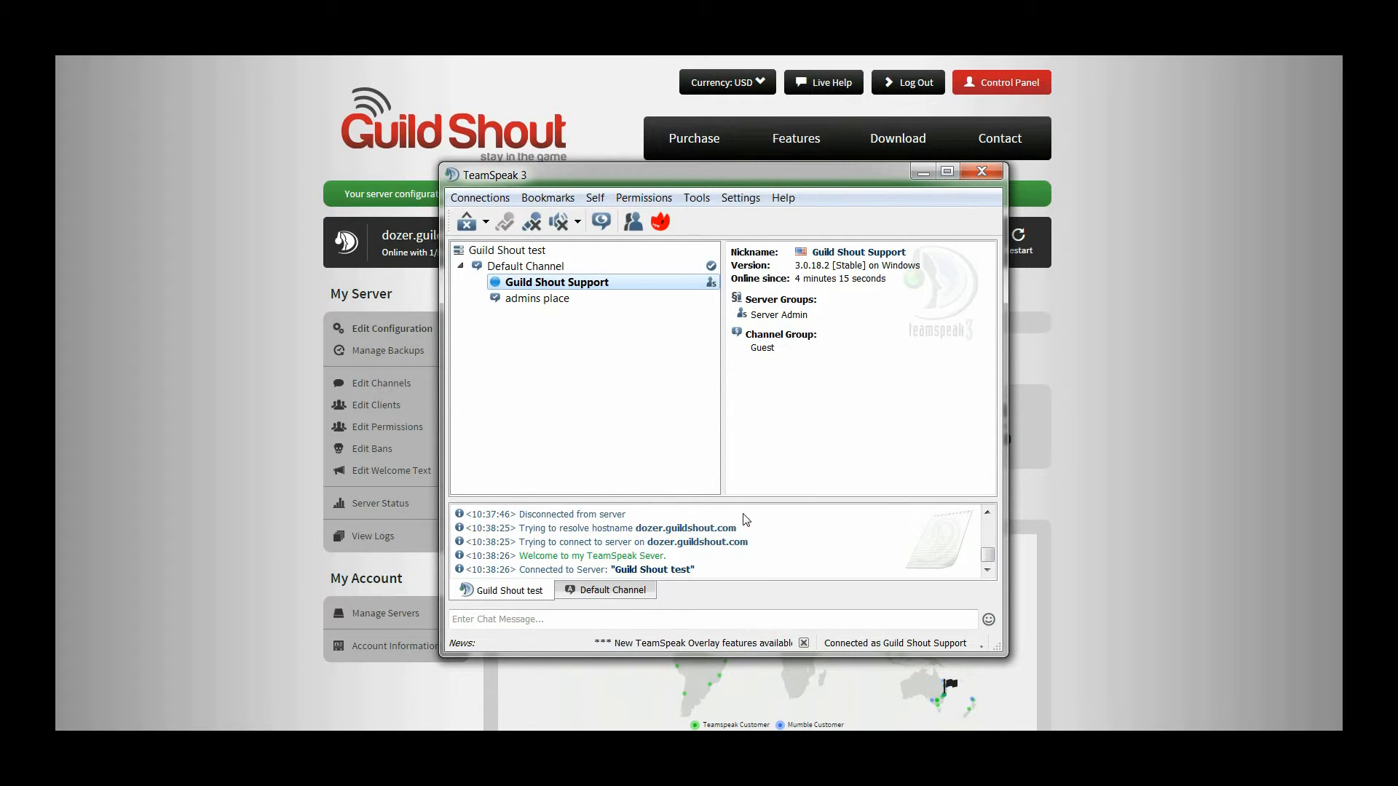
pyautogui.click(216, 574)
pyautogui.scroll(-8, 252, 530)
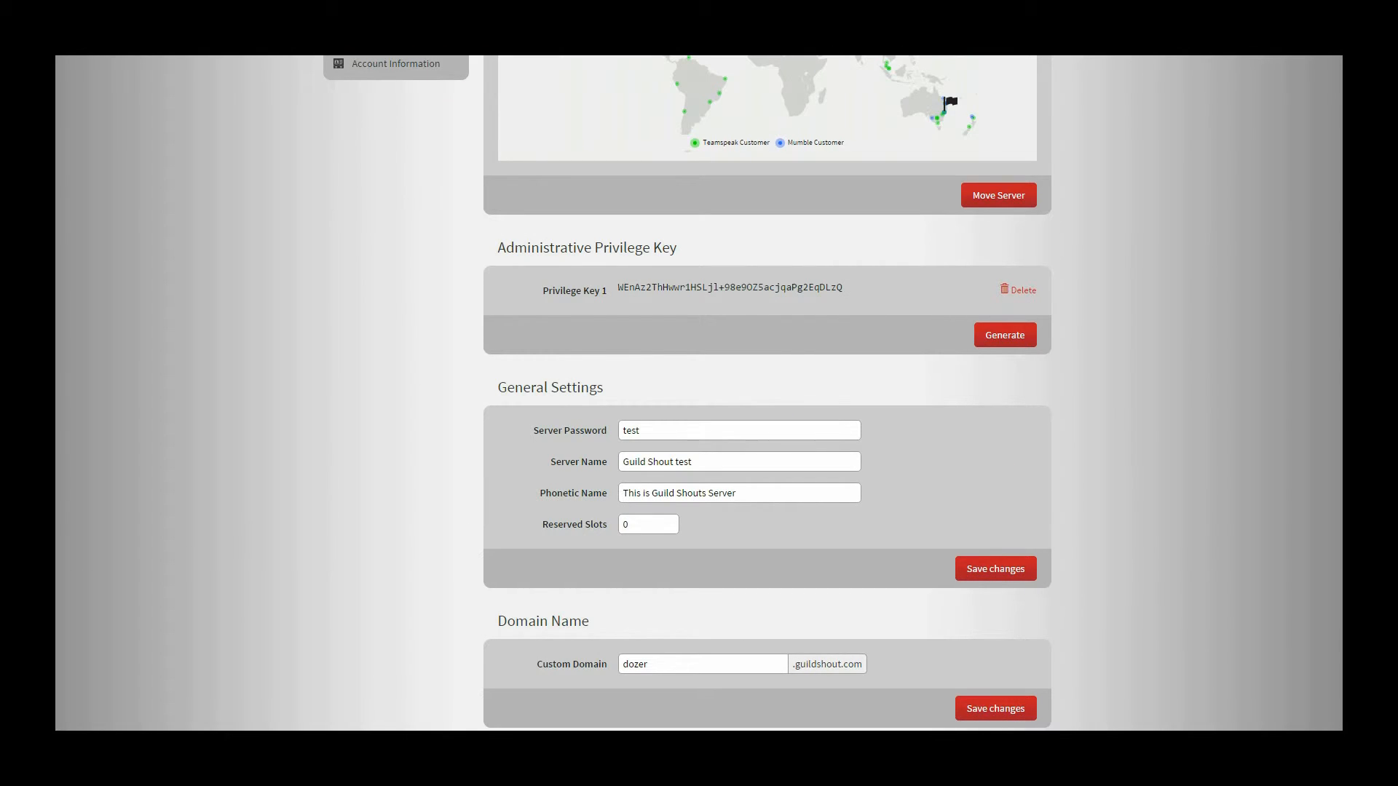
# - Open and close the TeamSpeak client options, then return to the control panel's General Settings
pyautogui.hotkey('alt', 'Tab')
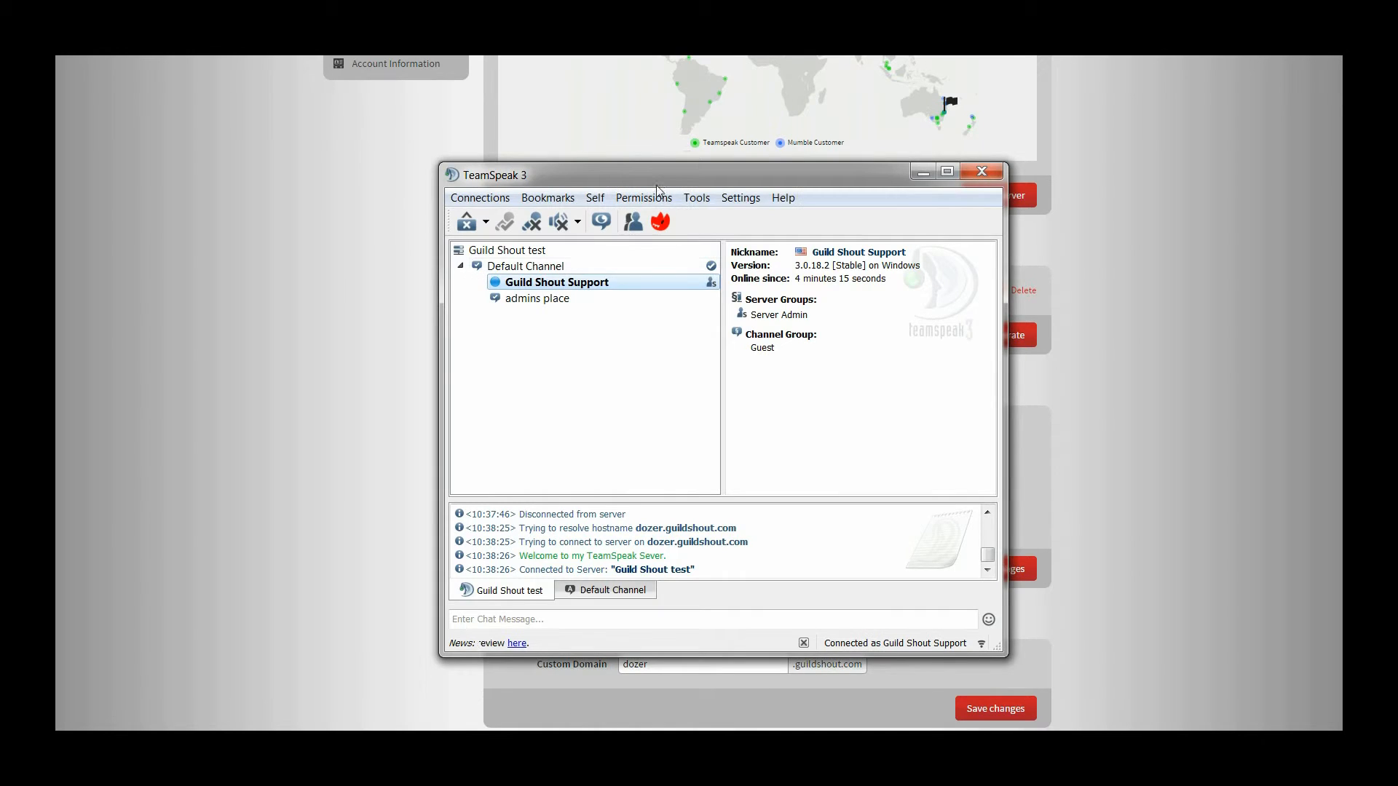
pyautogui.click(740, 198)
pyautogui.click(753, 287)
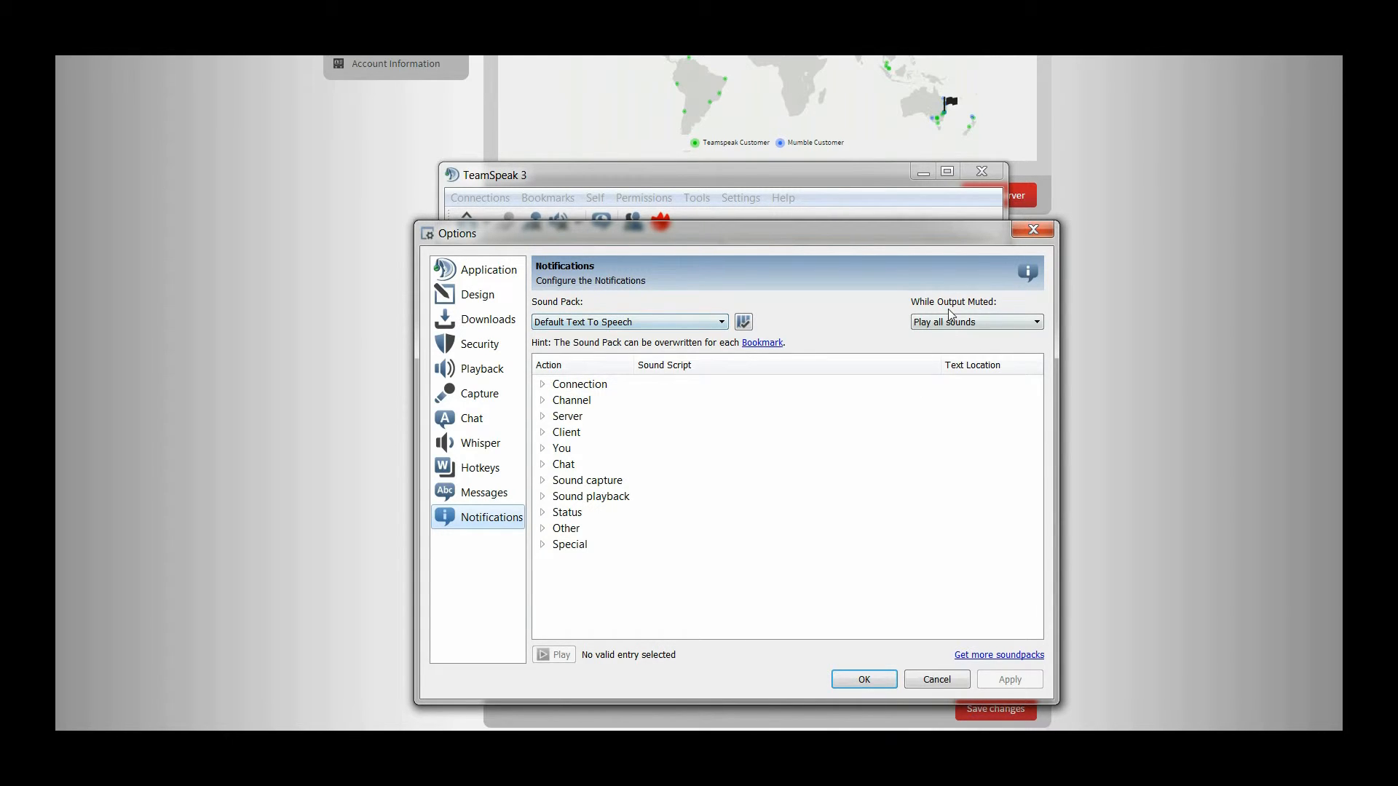
pyautogui.click(862, 680)
pyautogui.click(373, 526)
pyautogui.scroll(-1, 379, 518)
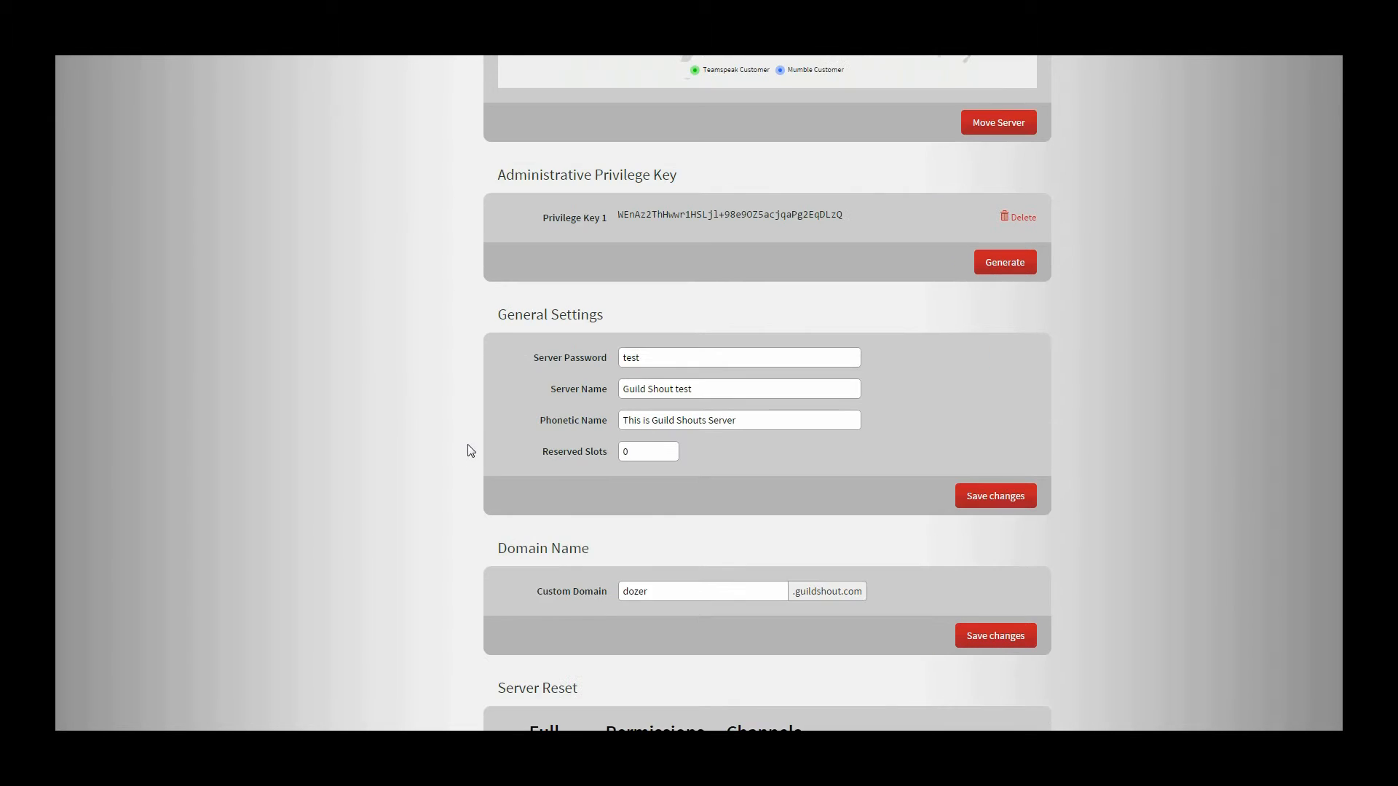
# - Change Reserved Slots from 0 to 2 and save the General Settings
pyautogui.doubleClick(631, 453)
pyautogui.press('Return')
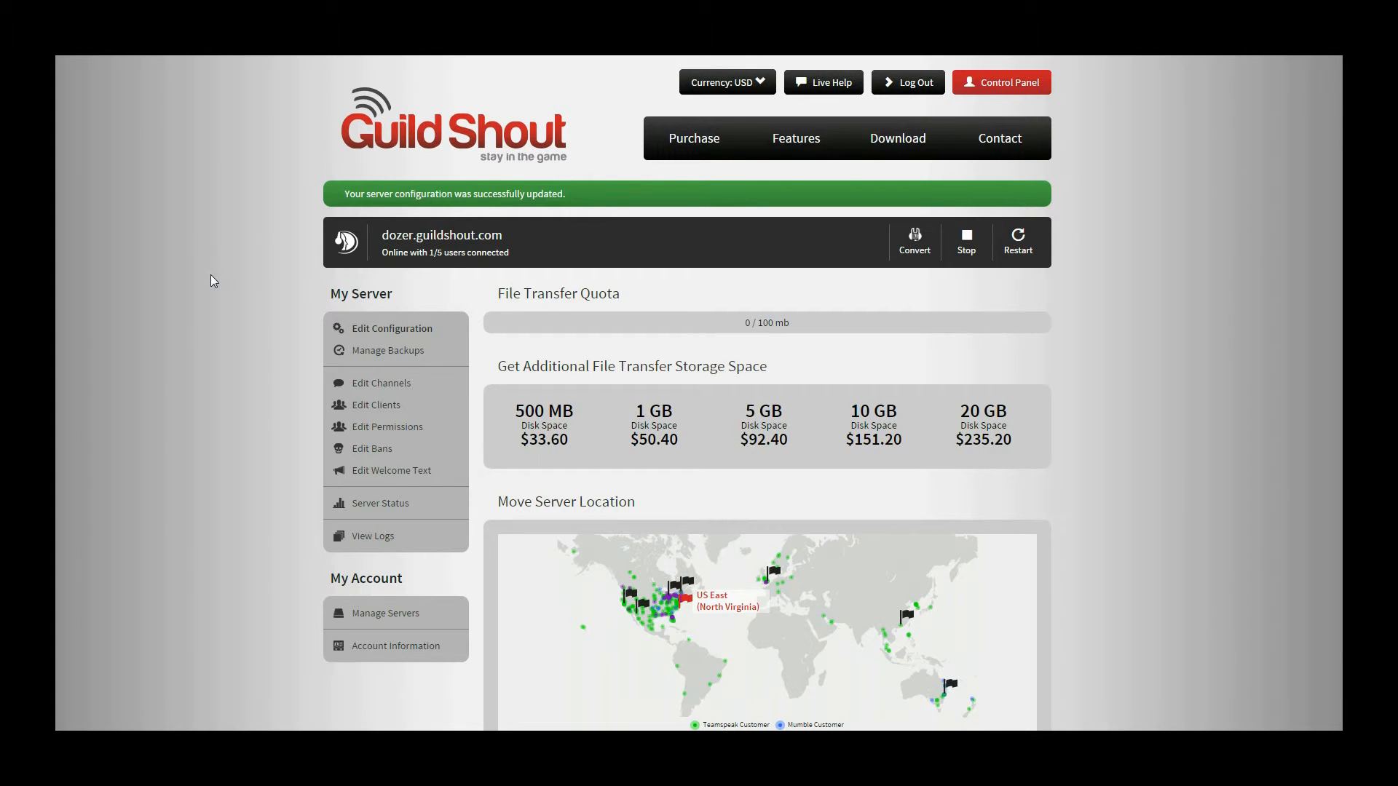
pyautogui.scroll(-12, 212, 281)
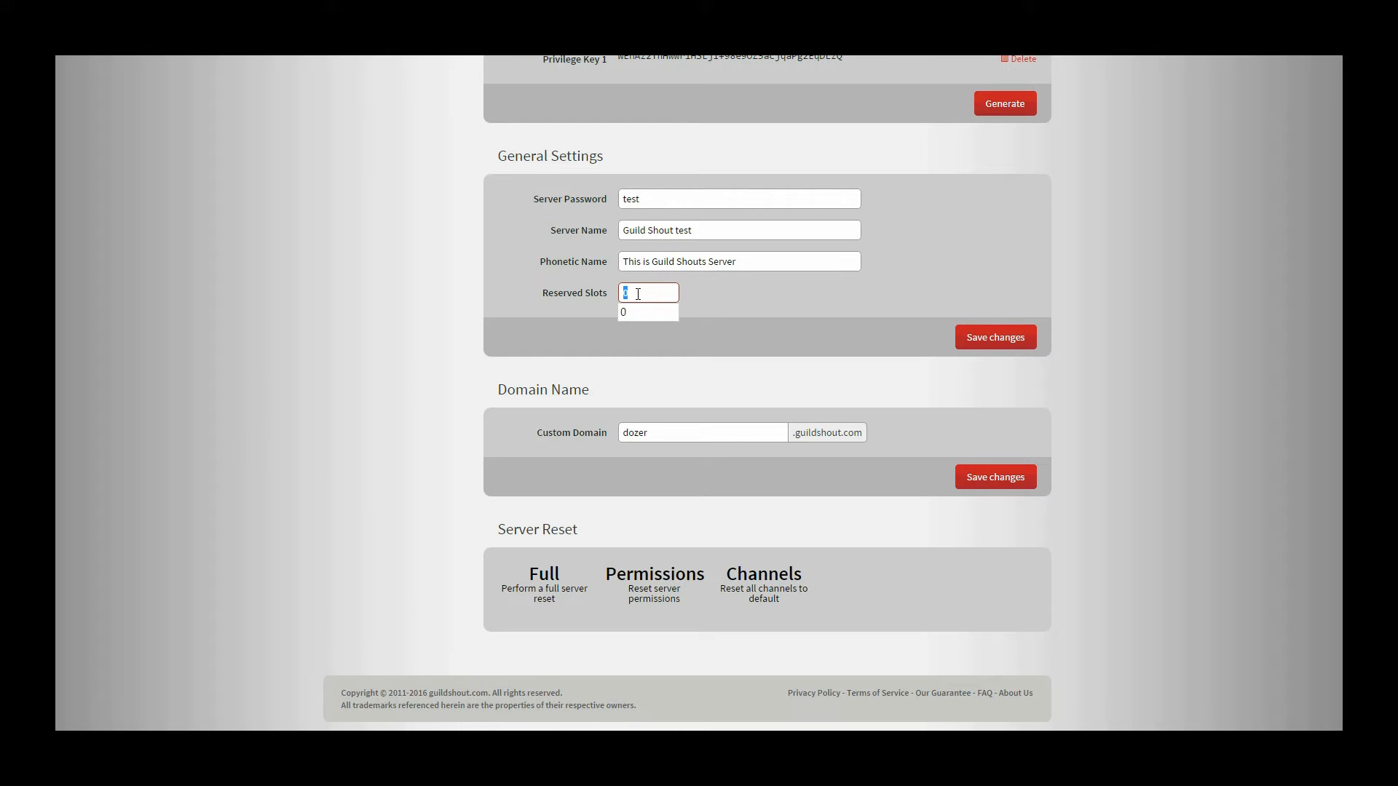
pyautogui.write('2')
pyautogui.click(972, 336)
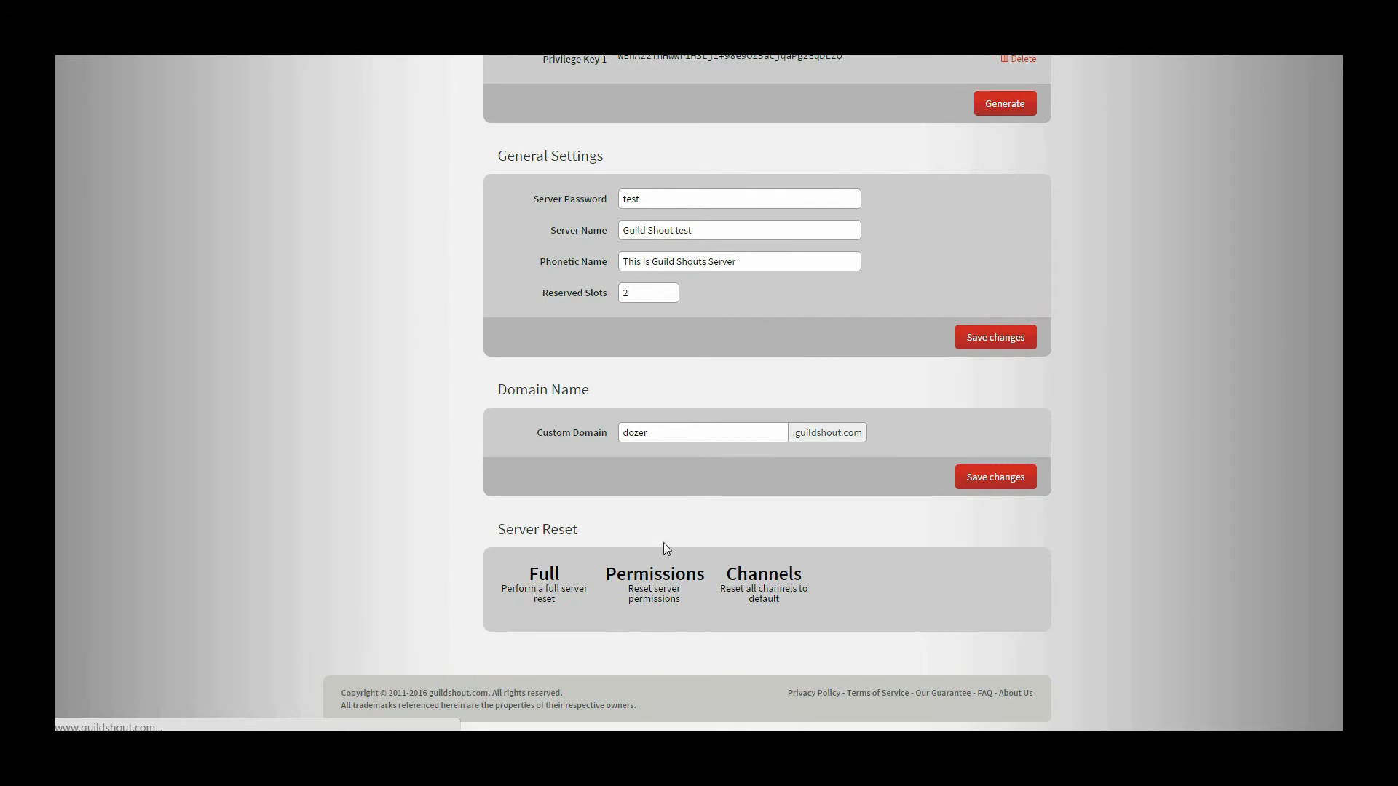
pyautogui.click(530, 769)
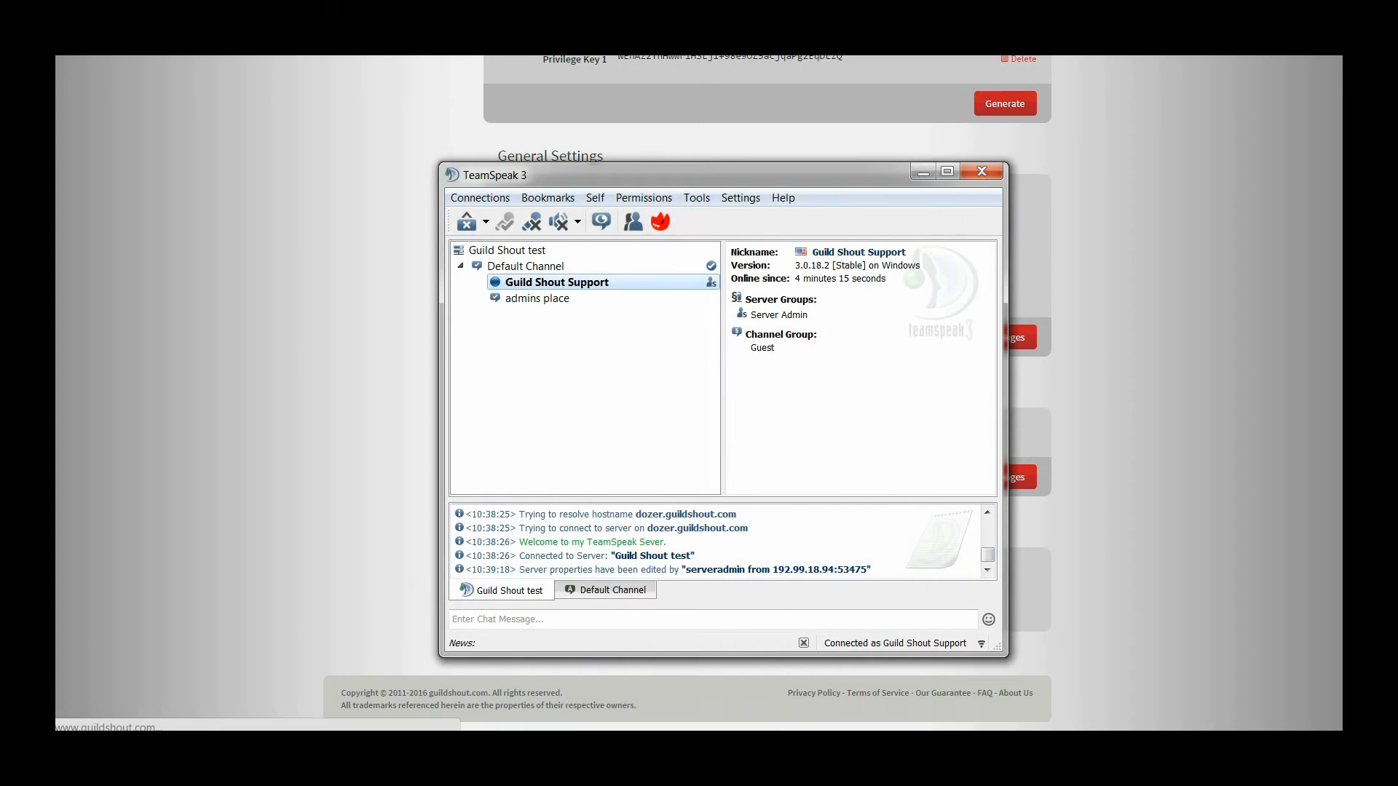
# - Select the Guild Shout test entry in the channel tree to confirm 2 reserved slots
pyautogui.click(521, 252)
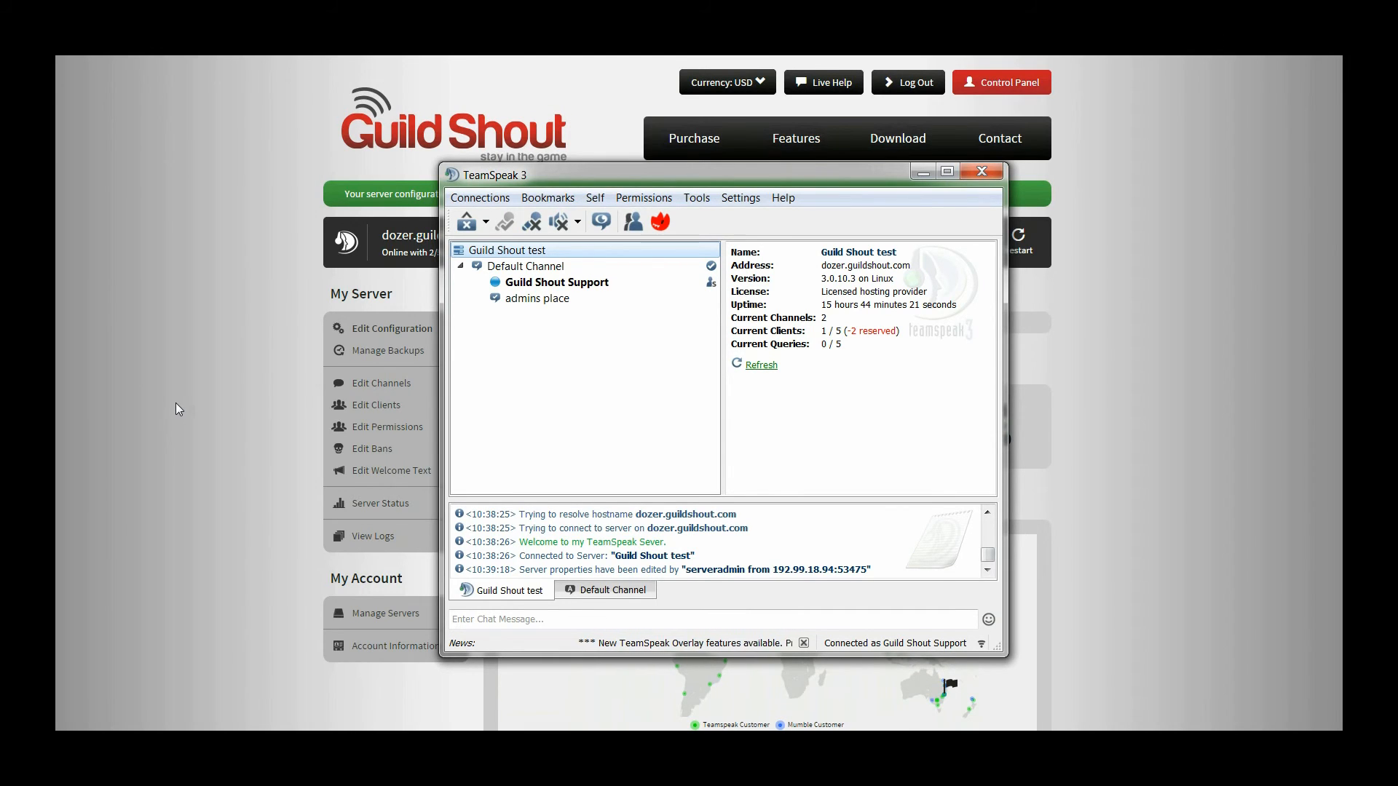
# - Return to the control panel and scroll to General Settings to confirm password, name and slots
pyautogui.click(195, 422)
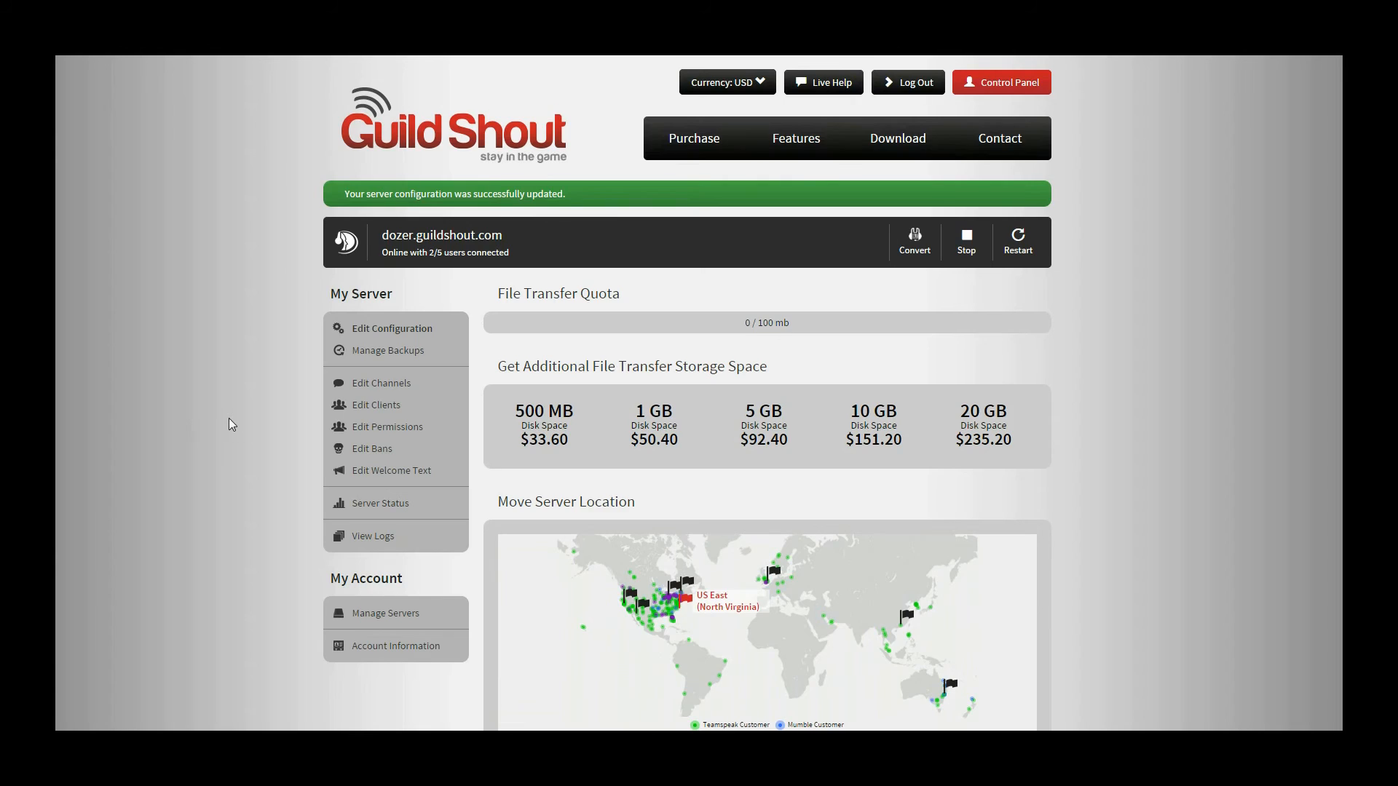
pyautogui.scroll(-8, 228, 419)
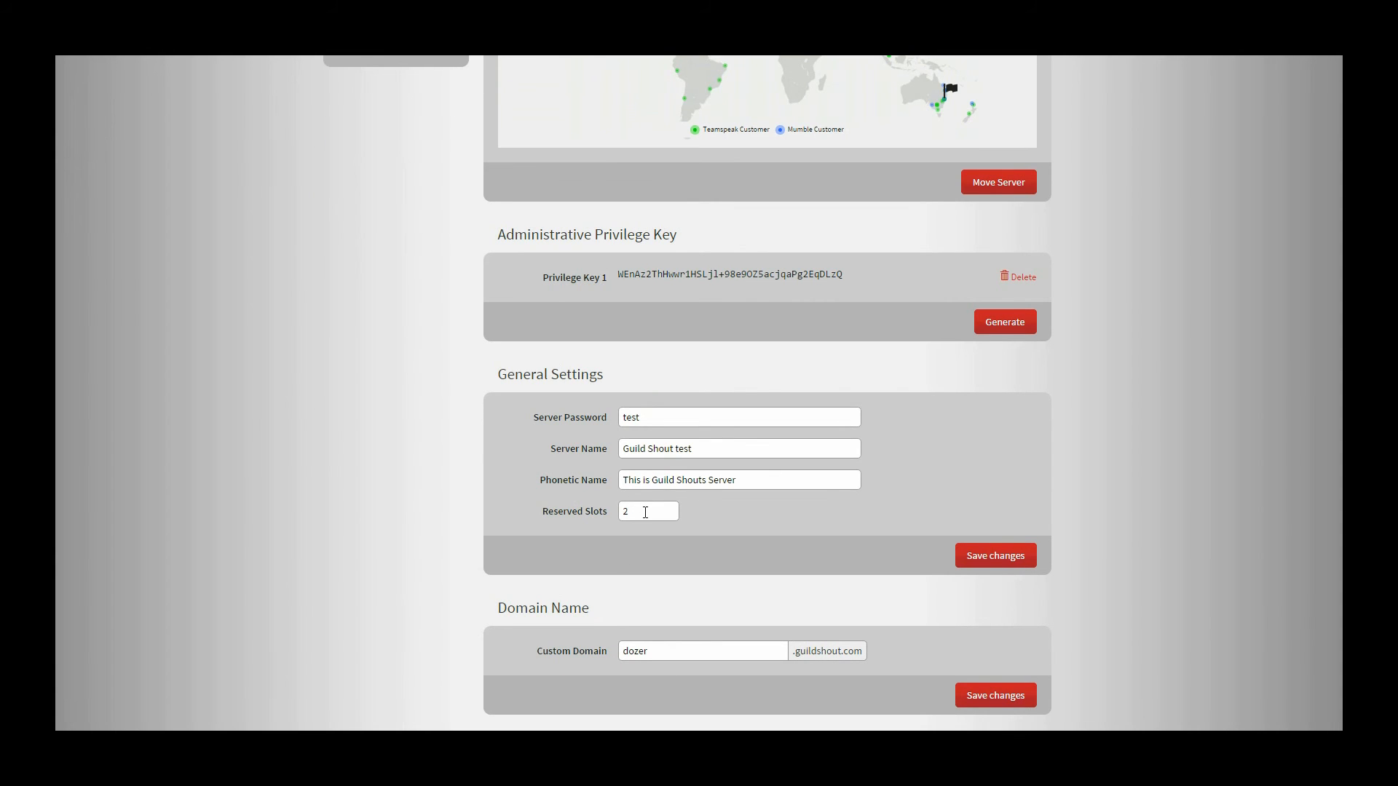